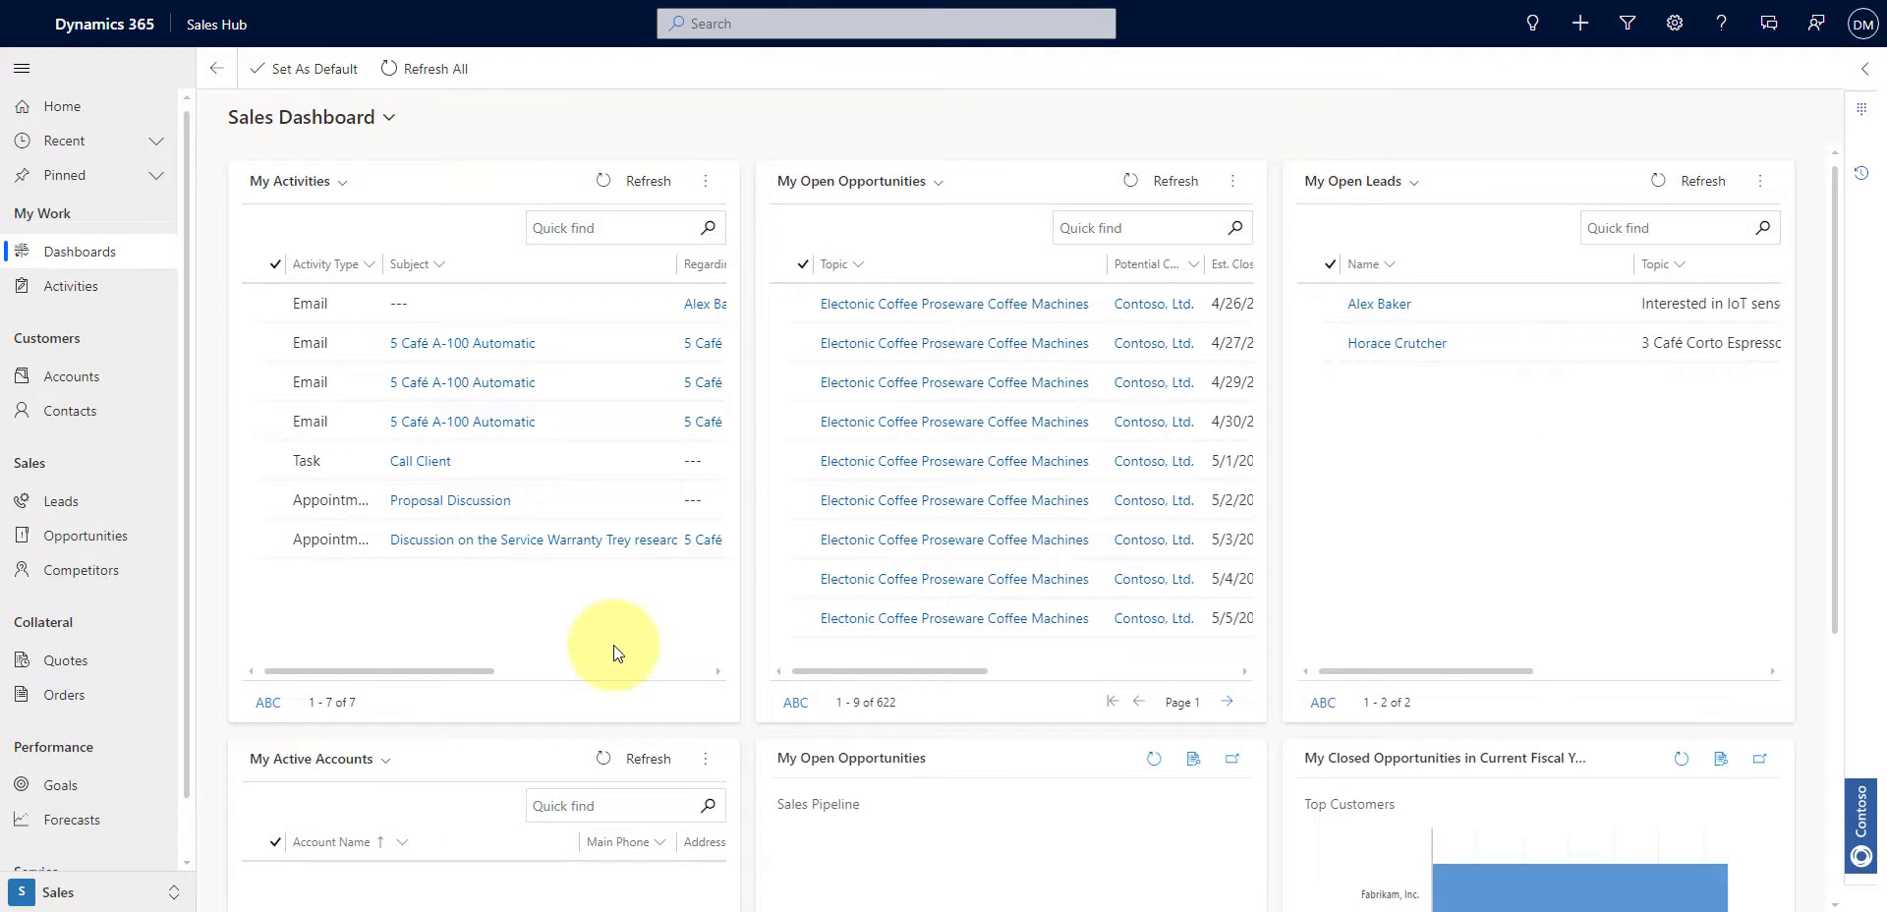
Open the My Open Opportunities list and show its Relationship Pipeline chart alongside.
click(118, 537)
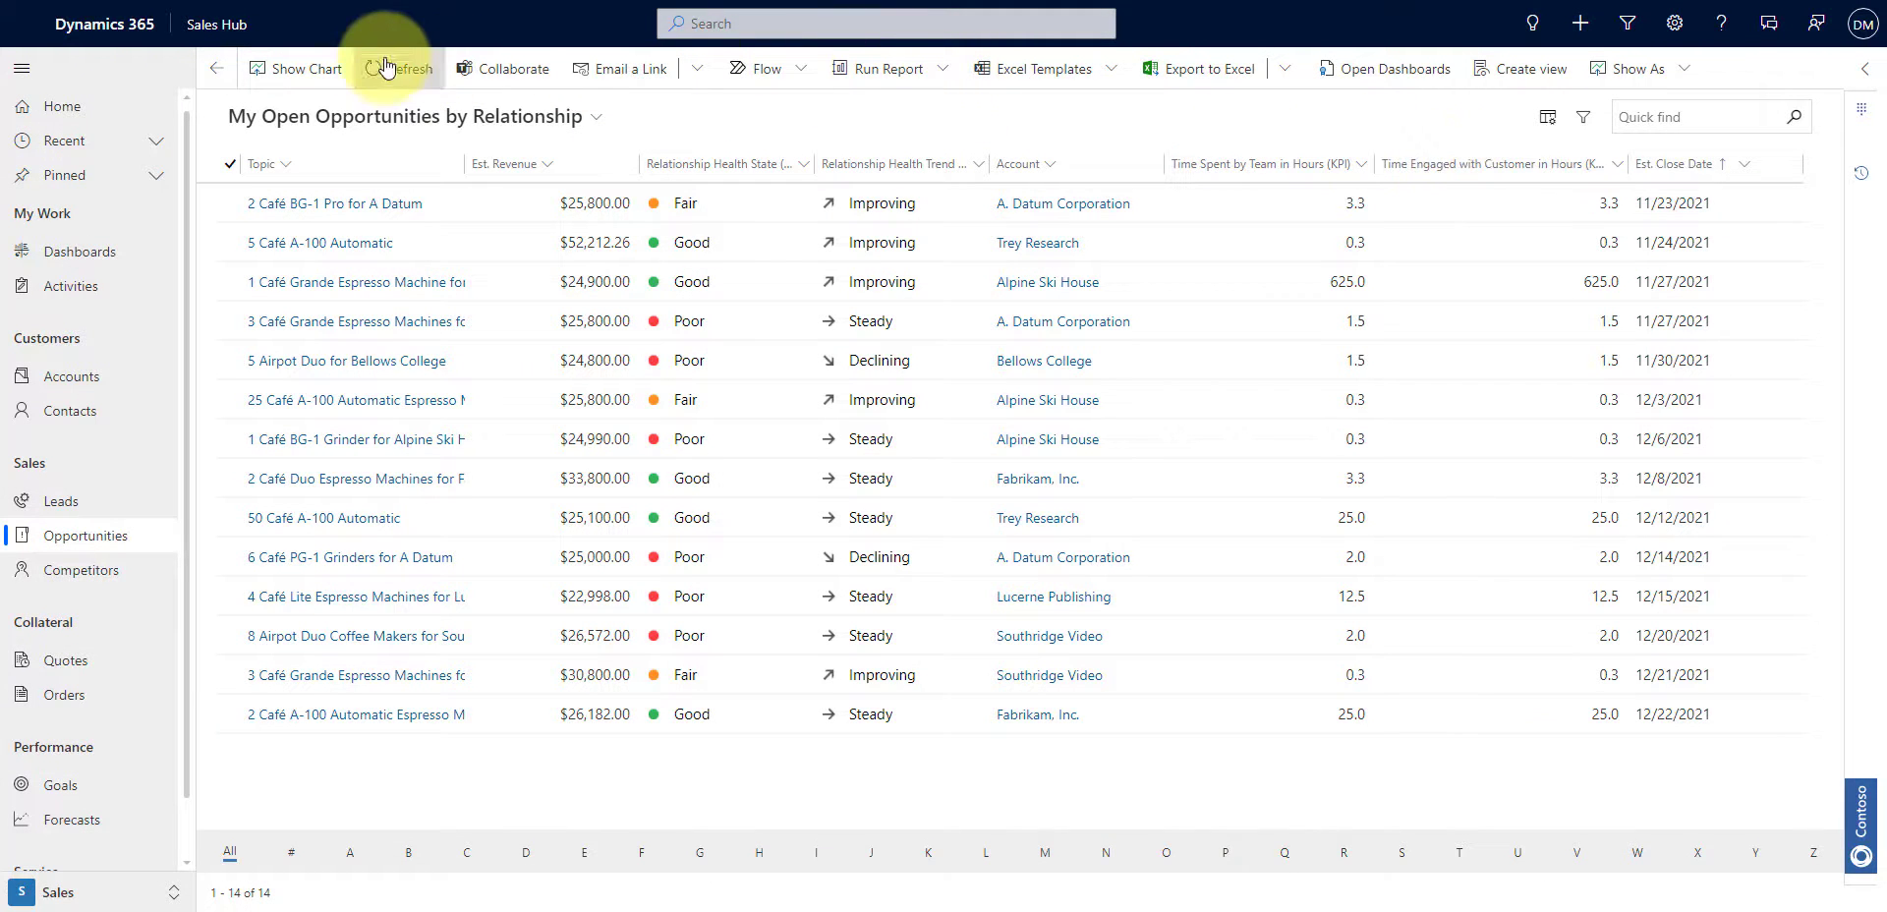
click(305, 70)
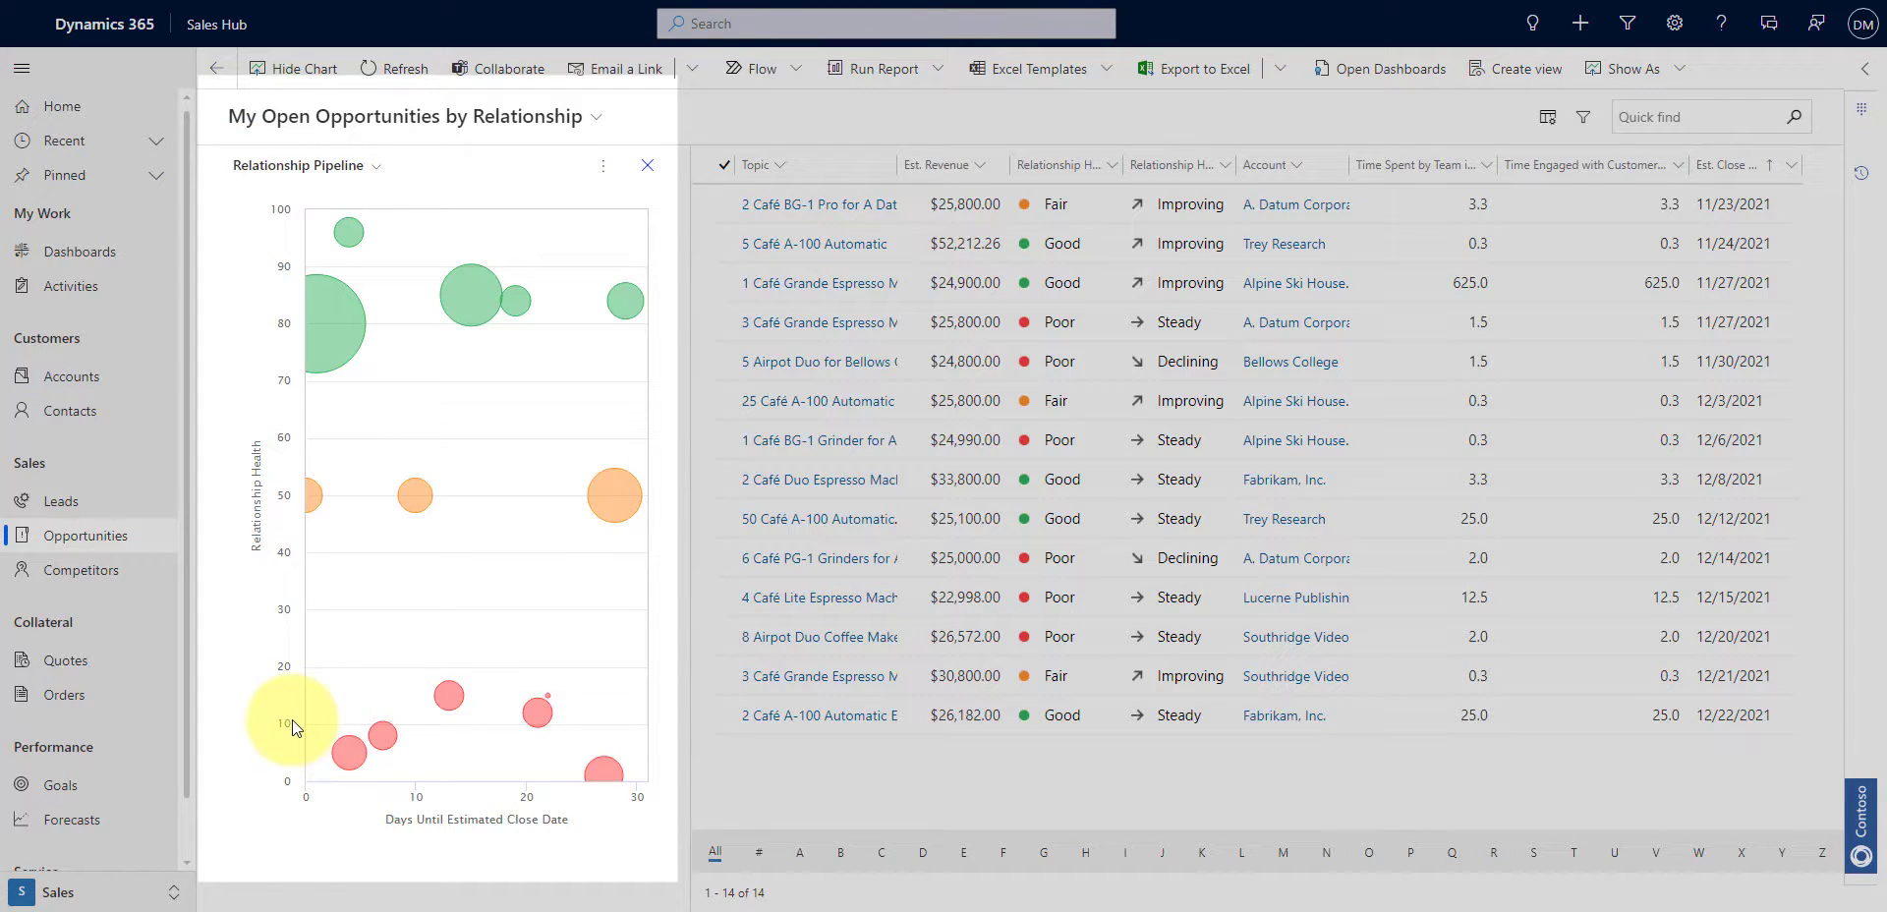
Open the 5 Café A-100 Automatic opportunity from its green bubble in the Relationship Pipeline chart.
mouse_move(267, 319)
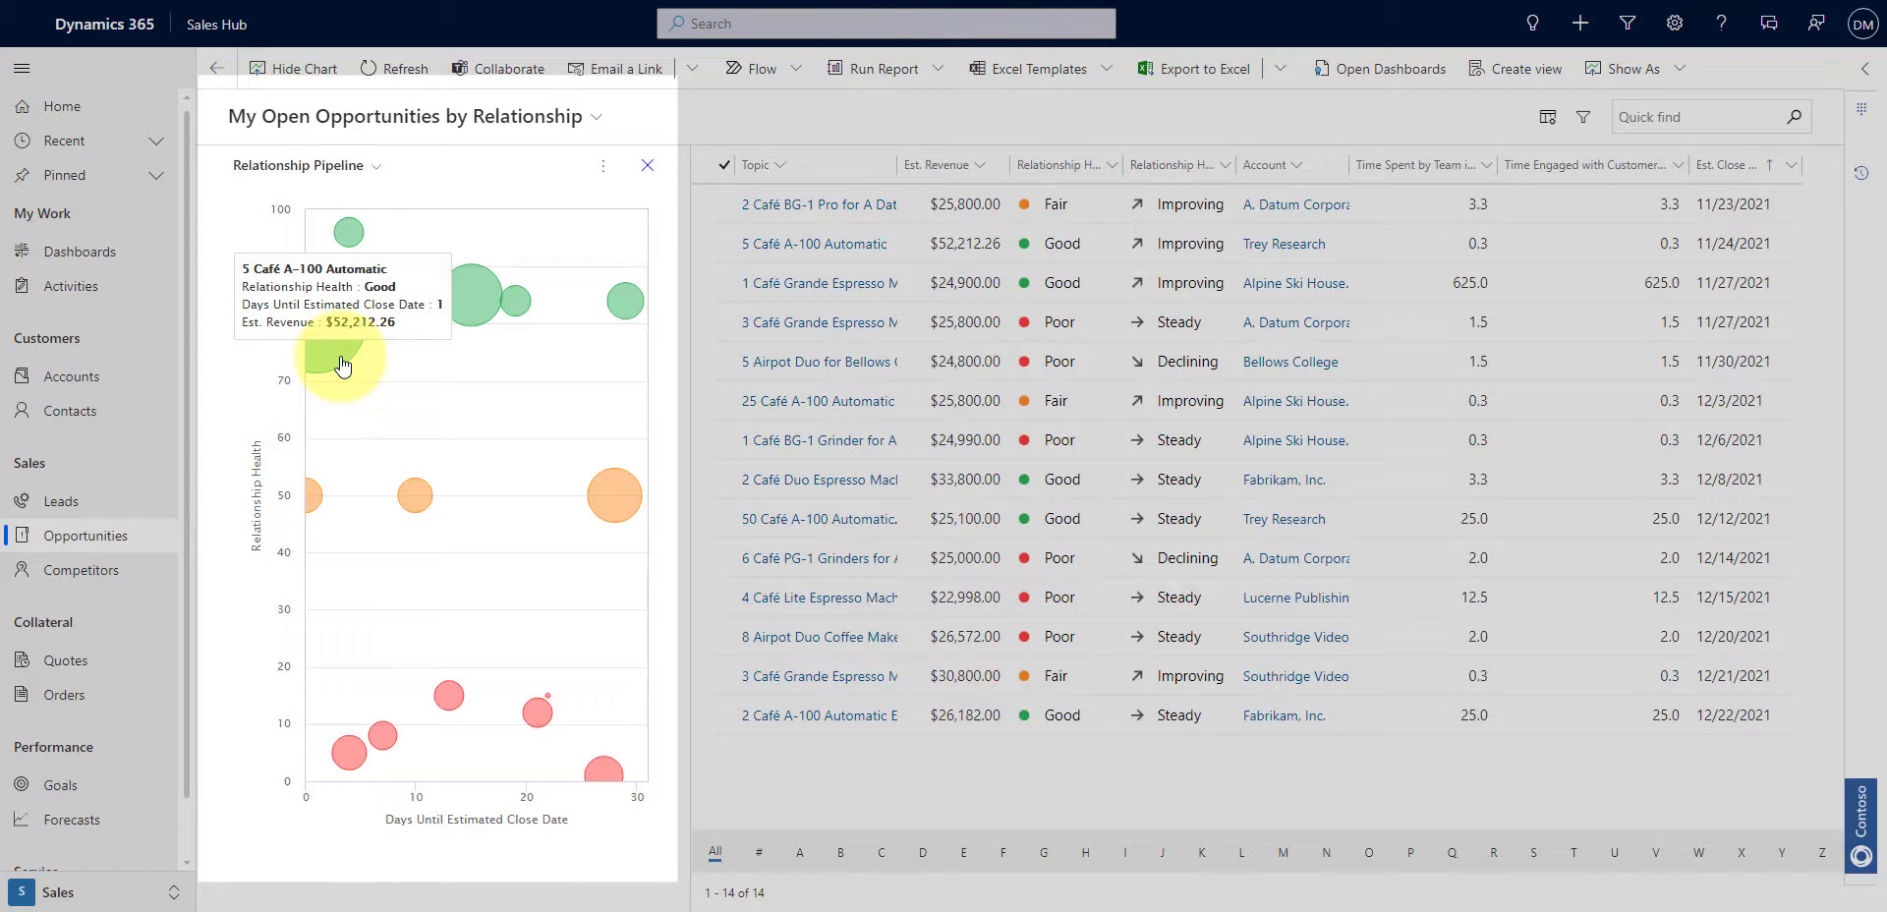
click(342, 366)
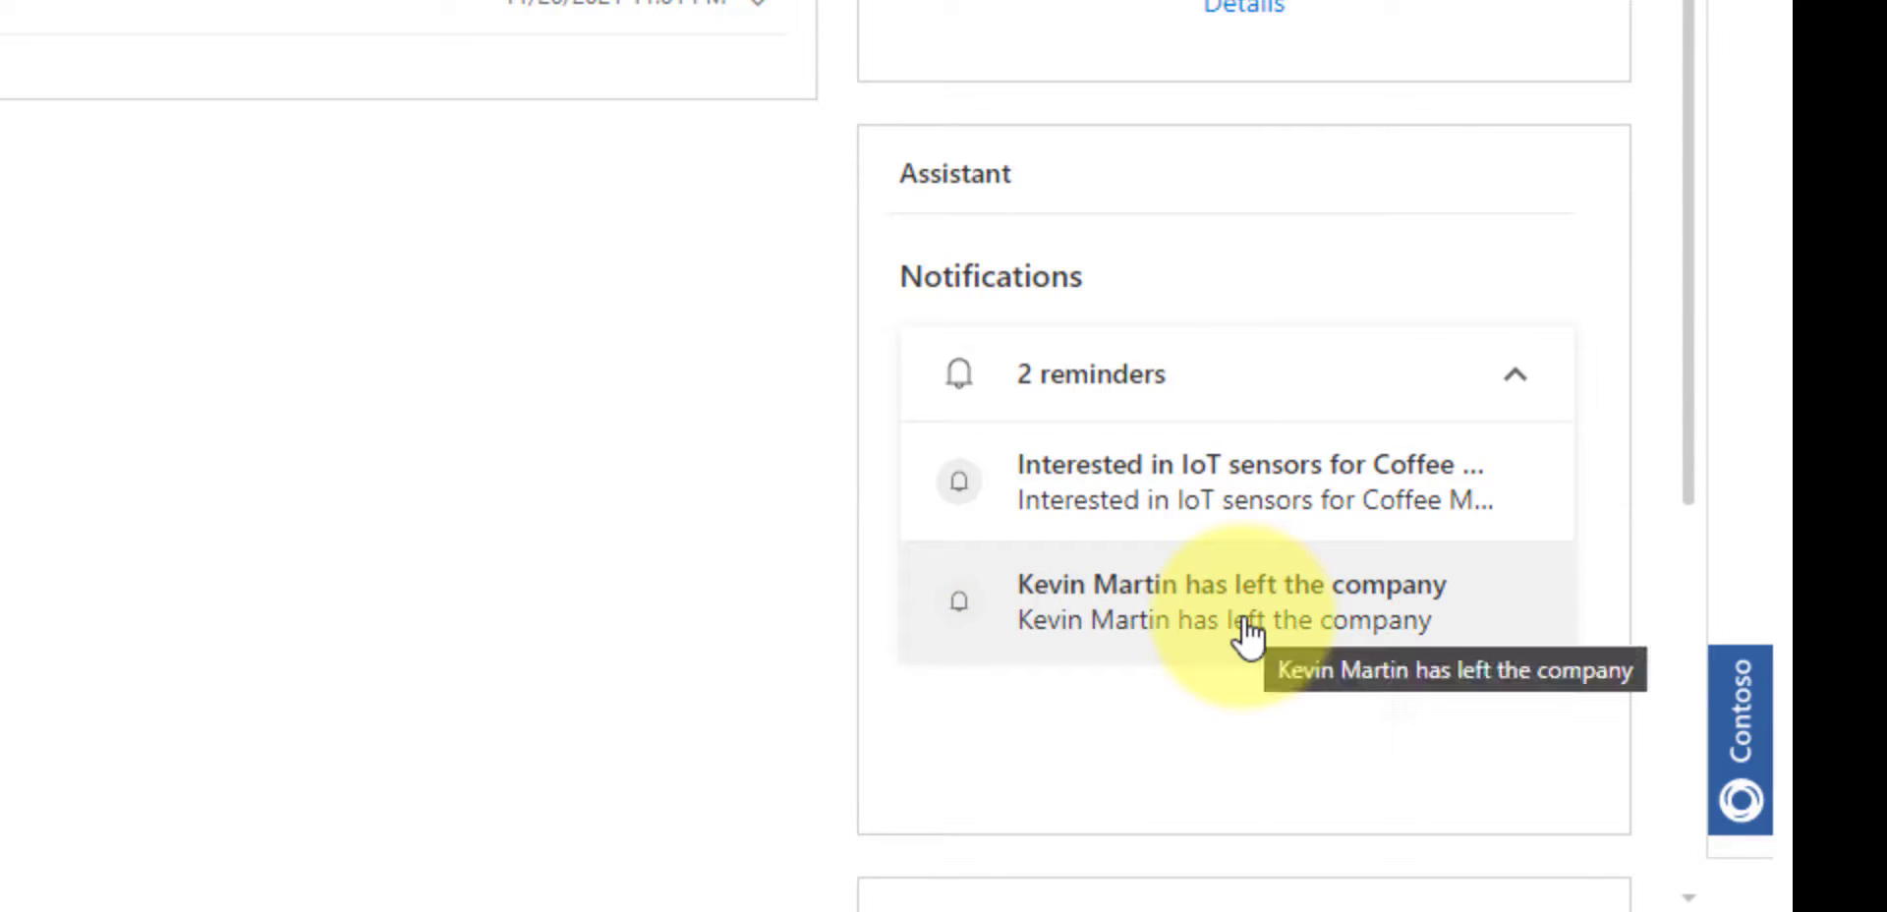
Open the assistant's 'has left the company' reminder about the departed contact.
click(1044, 659)
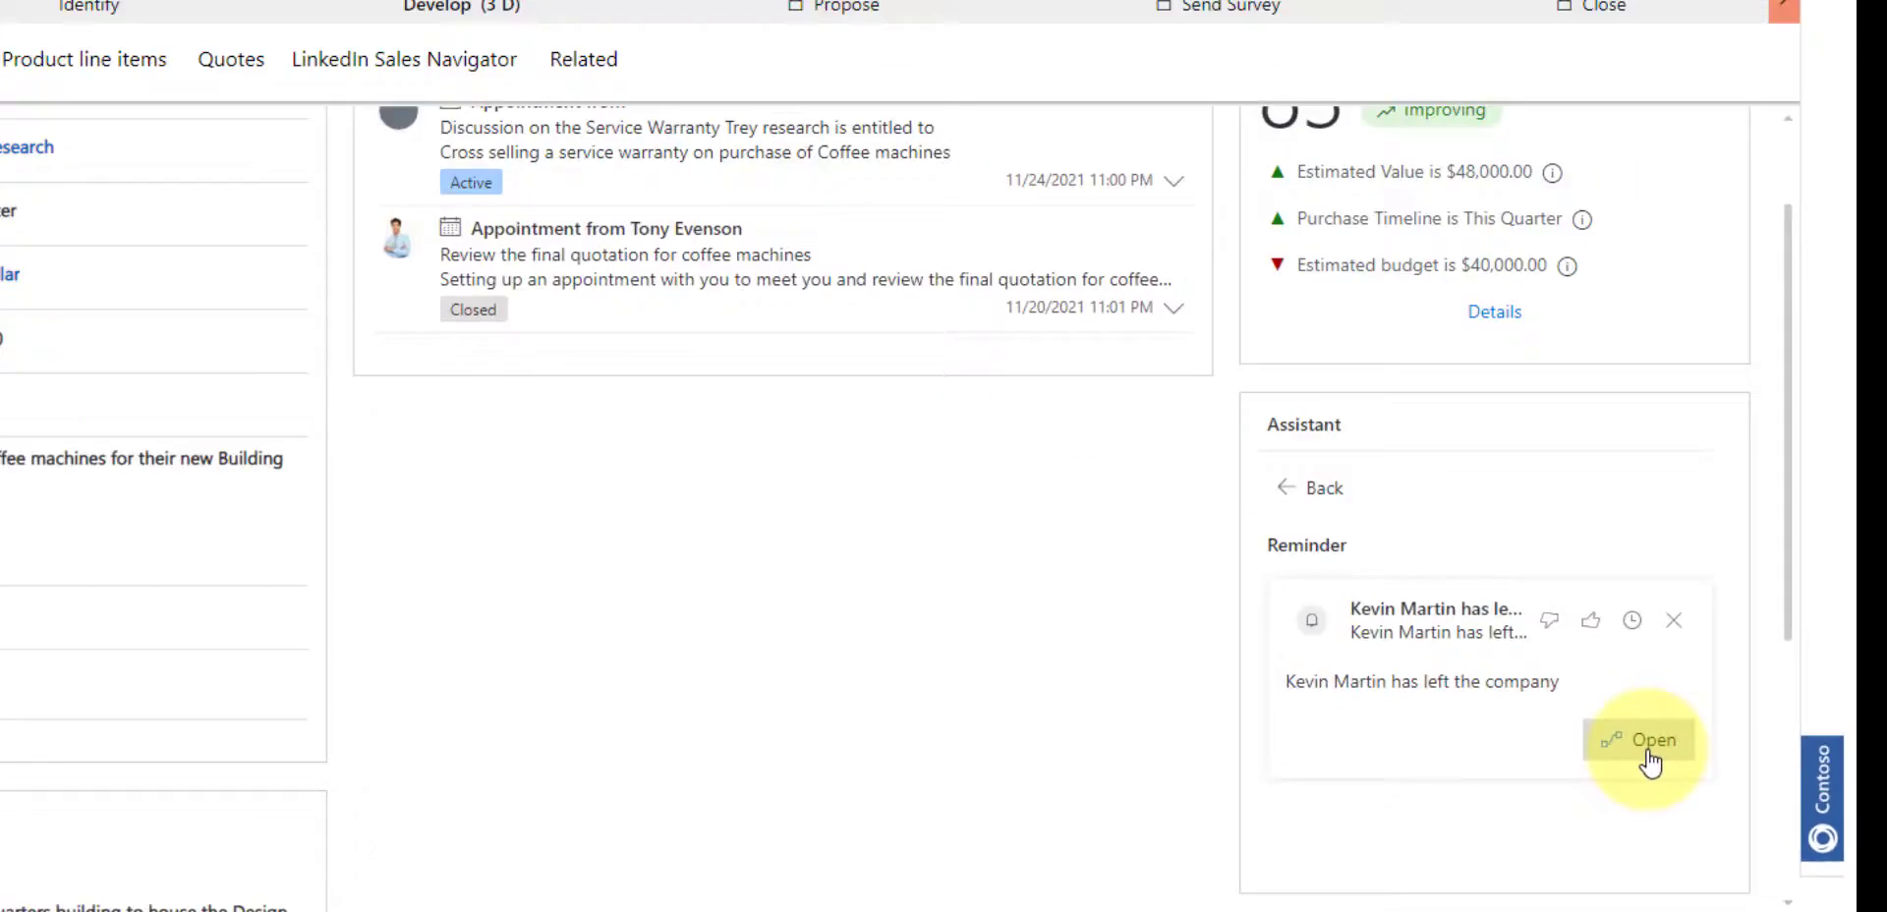
Launch the account's organization chart from the departed-contact reminder card.
click(1648, 753)
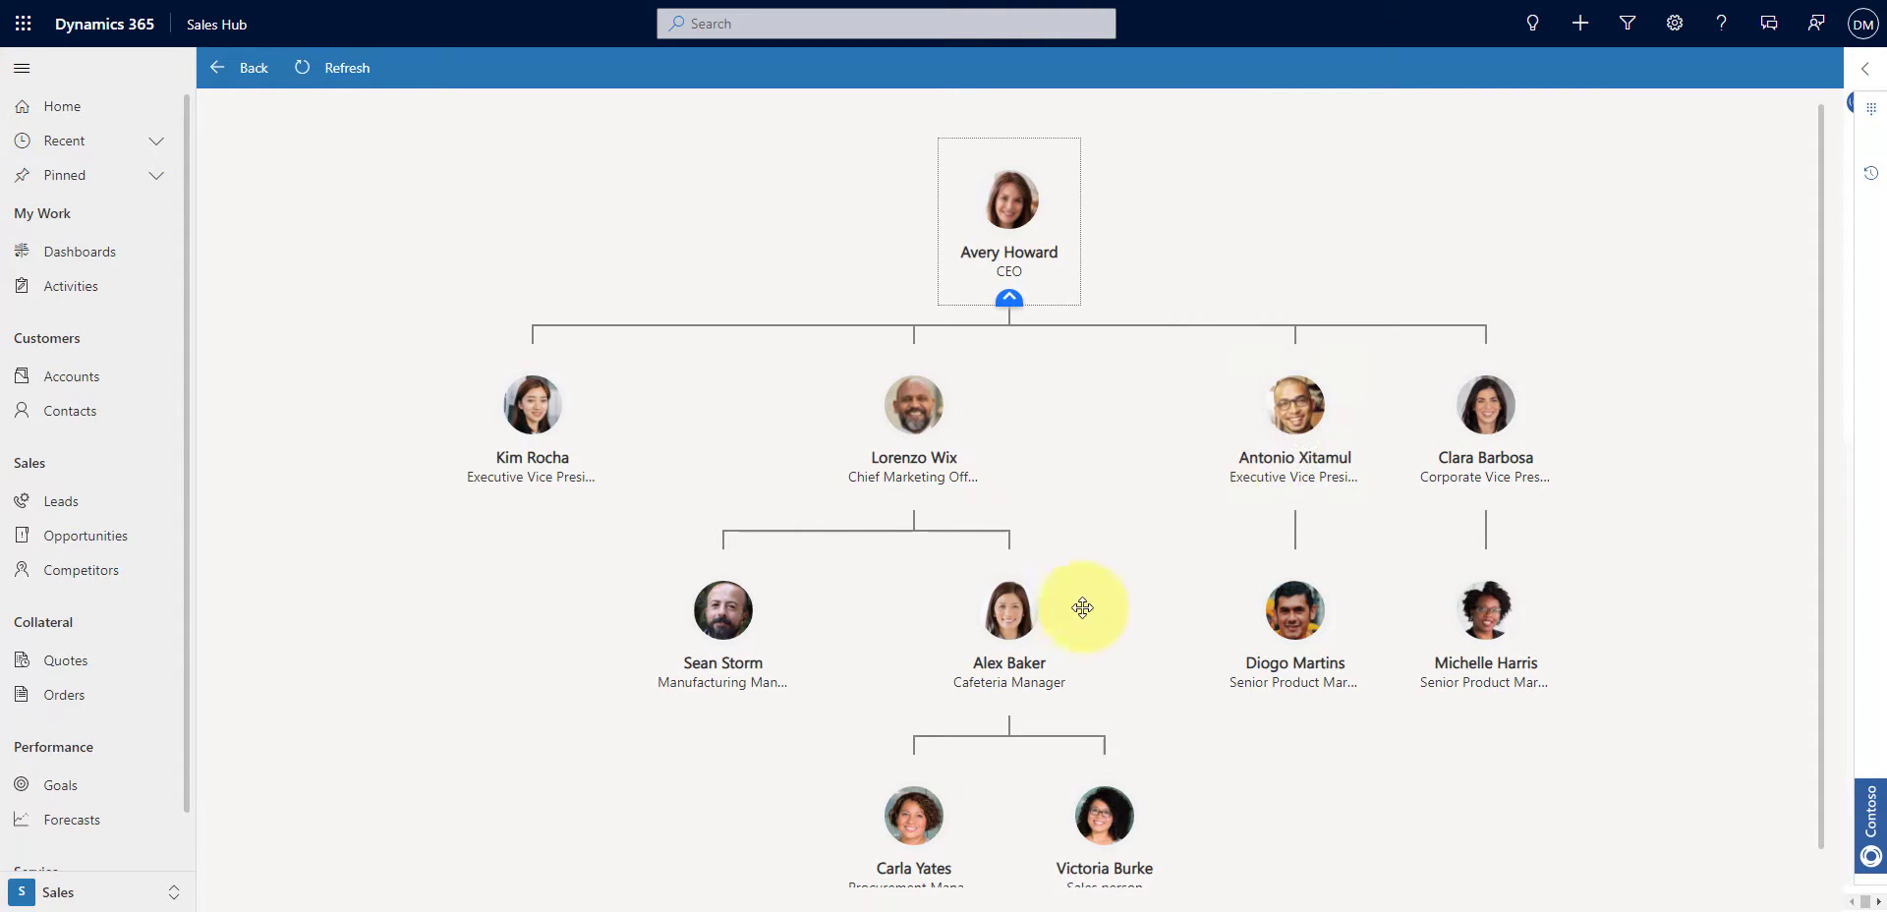
View the Cafeteria Manager's contact details, then open the opportunity's Relationship Analytics tab.
mouse_move(1012, 621)
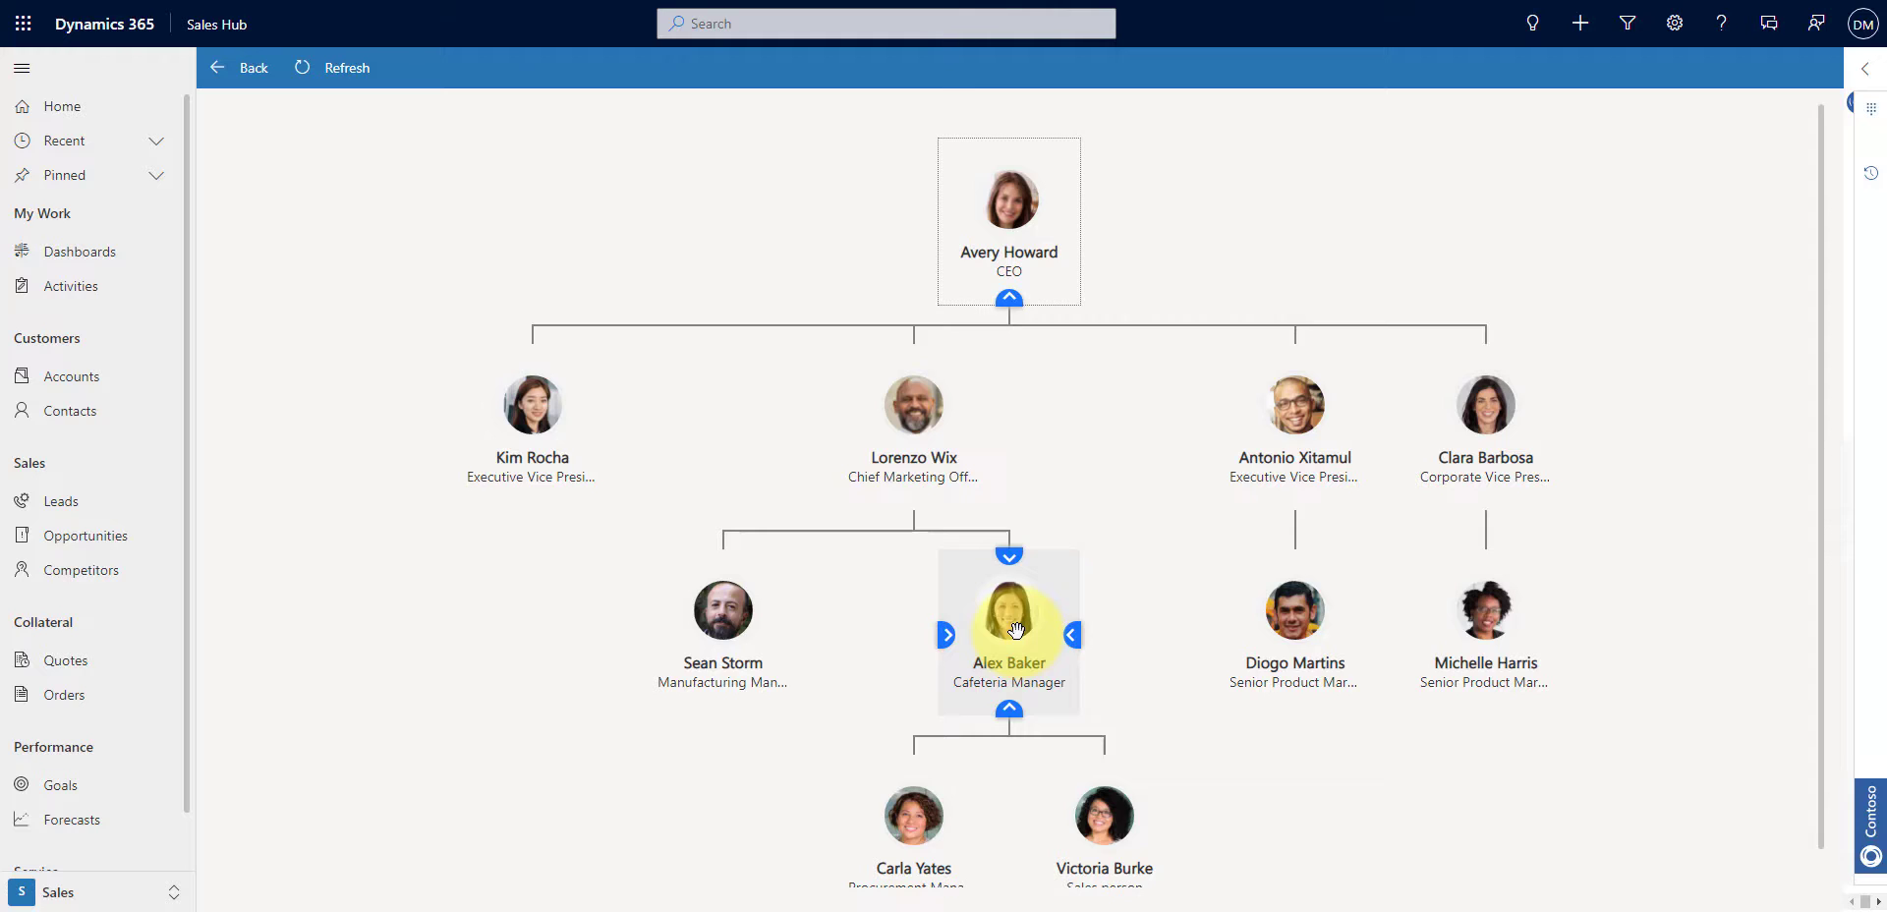
click(1015, 629)
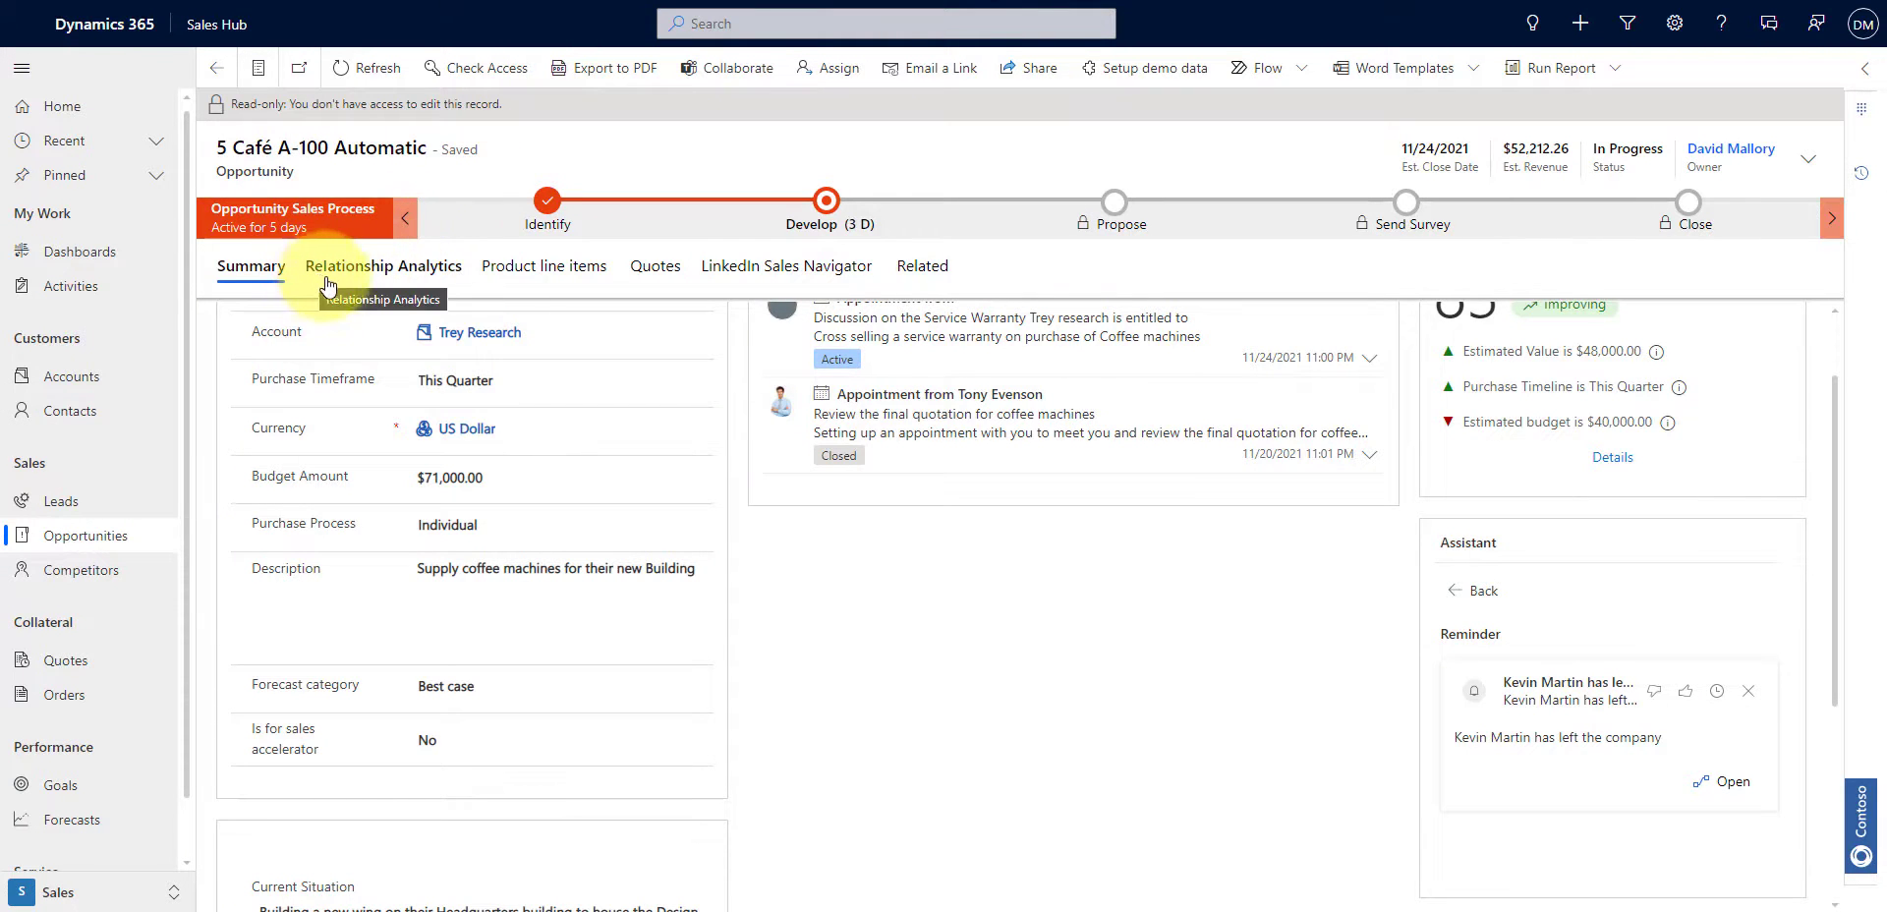
click(412, 267)
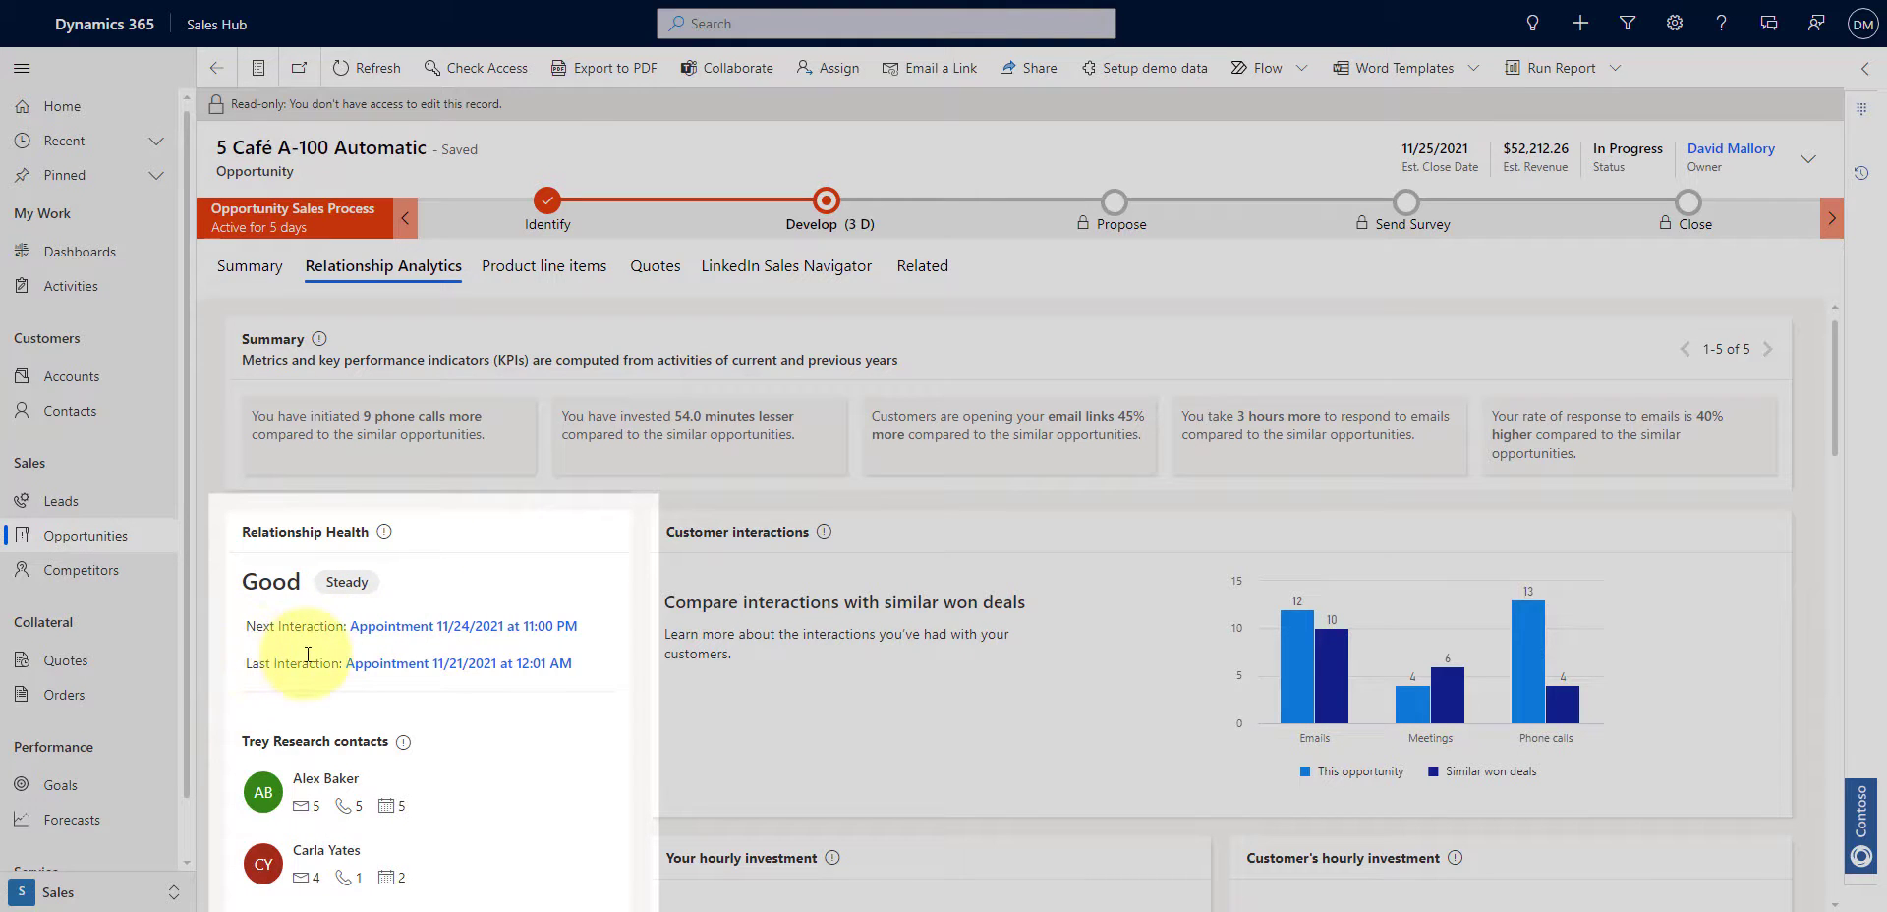
Scroll the Relationship Analytics past Similar won deals down to the Relationship Activities chart.
scroll(307, 655, down, 2)
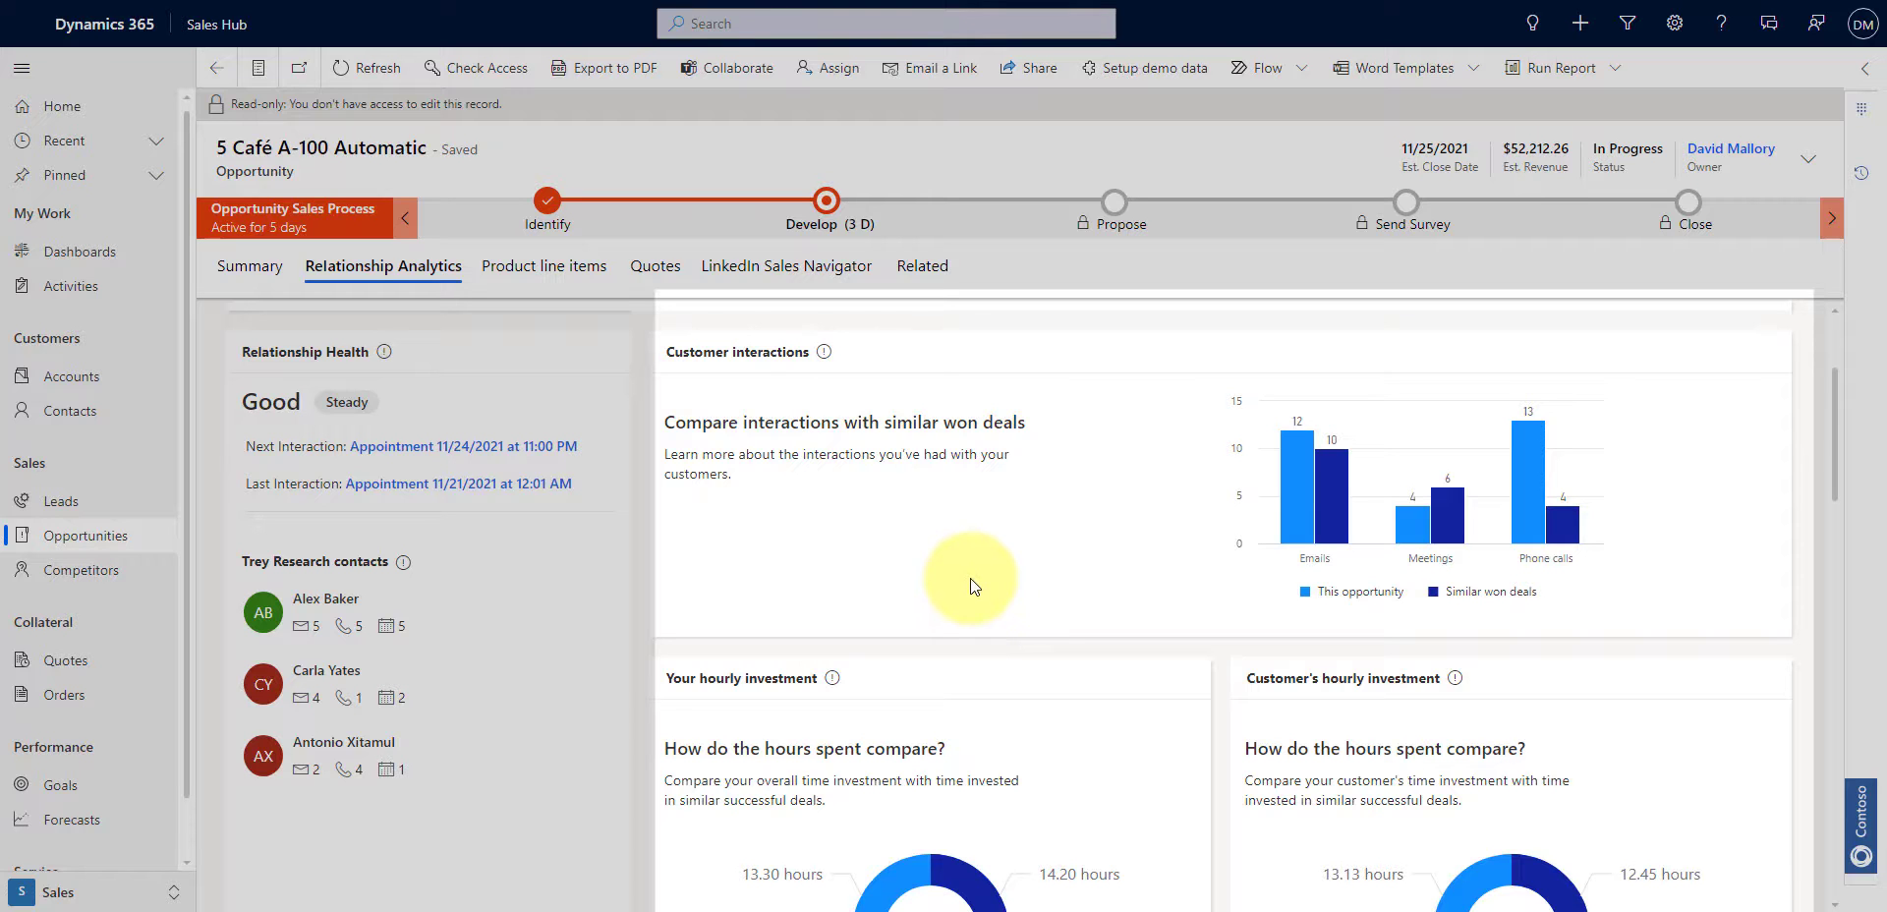
scroll(973, 584, down, 7)
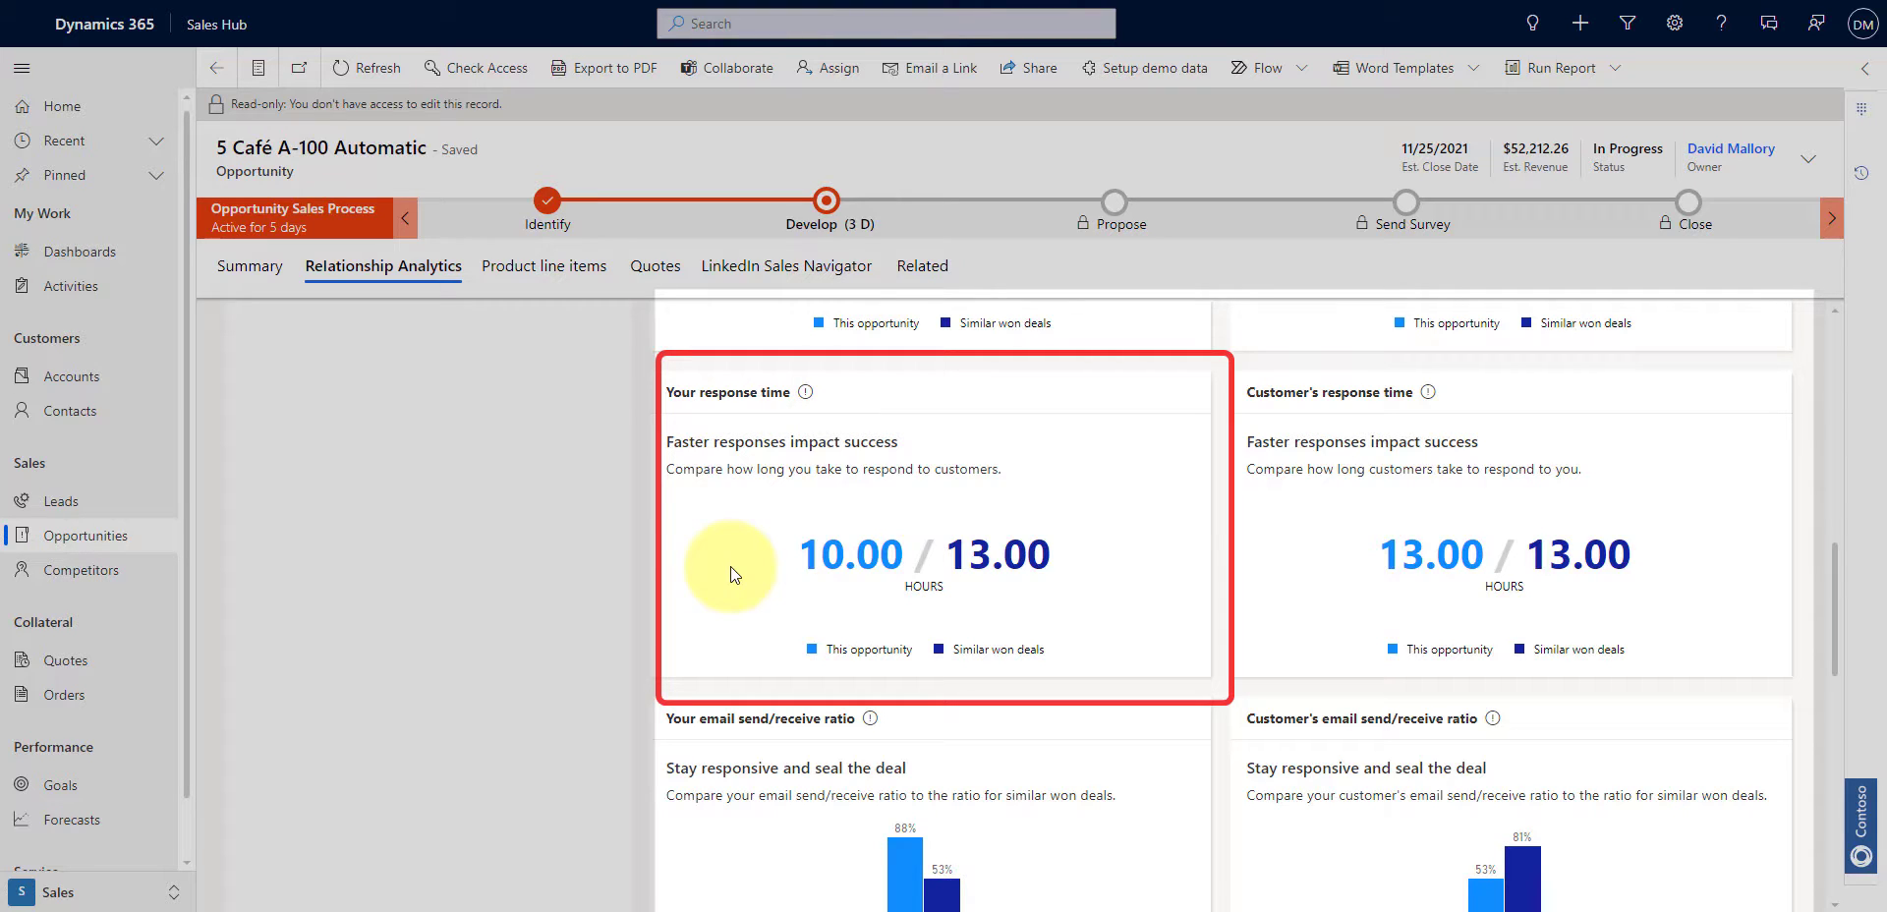
scroll(729, 566, down, 5)
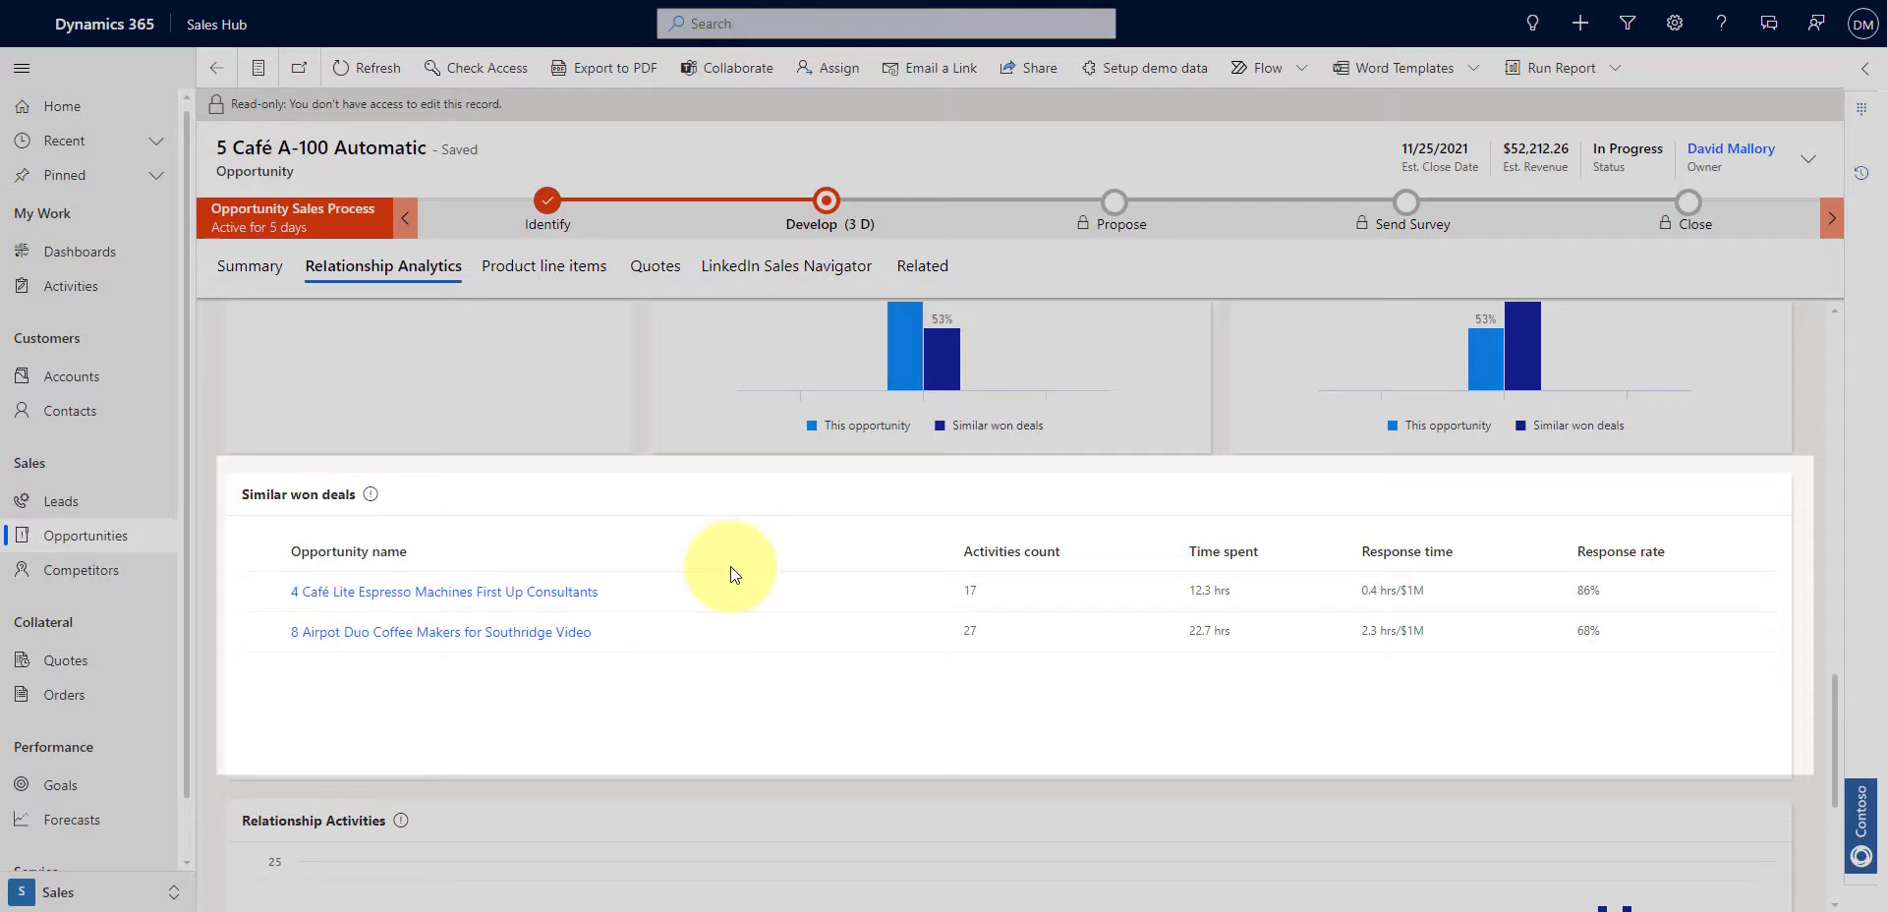
scroll(729, 566, down, 3)
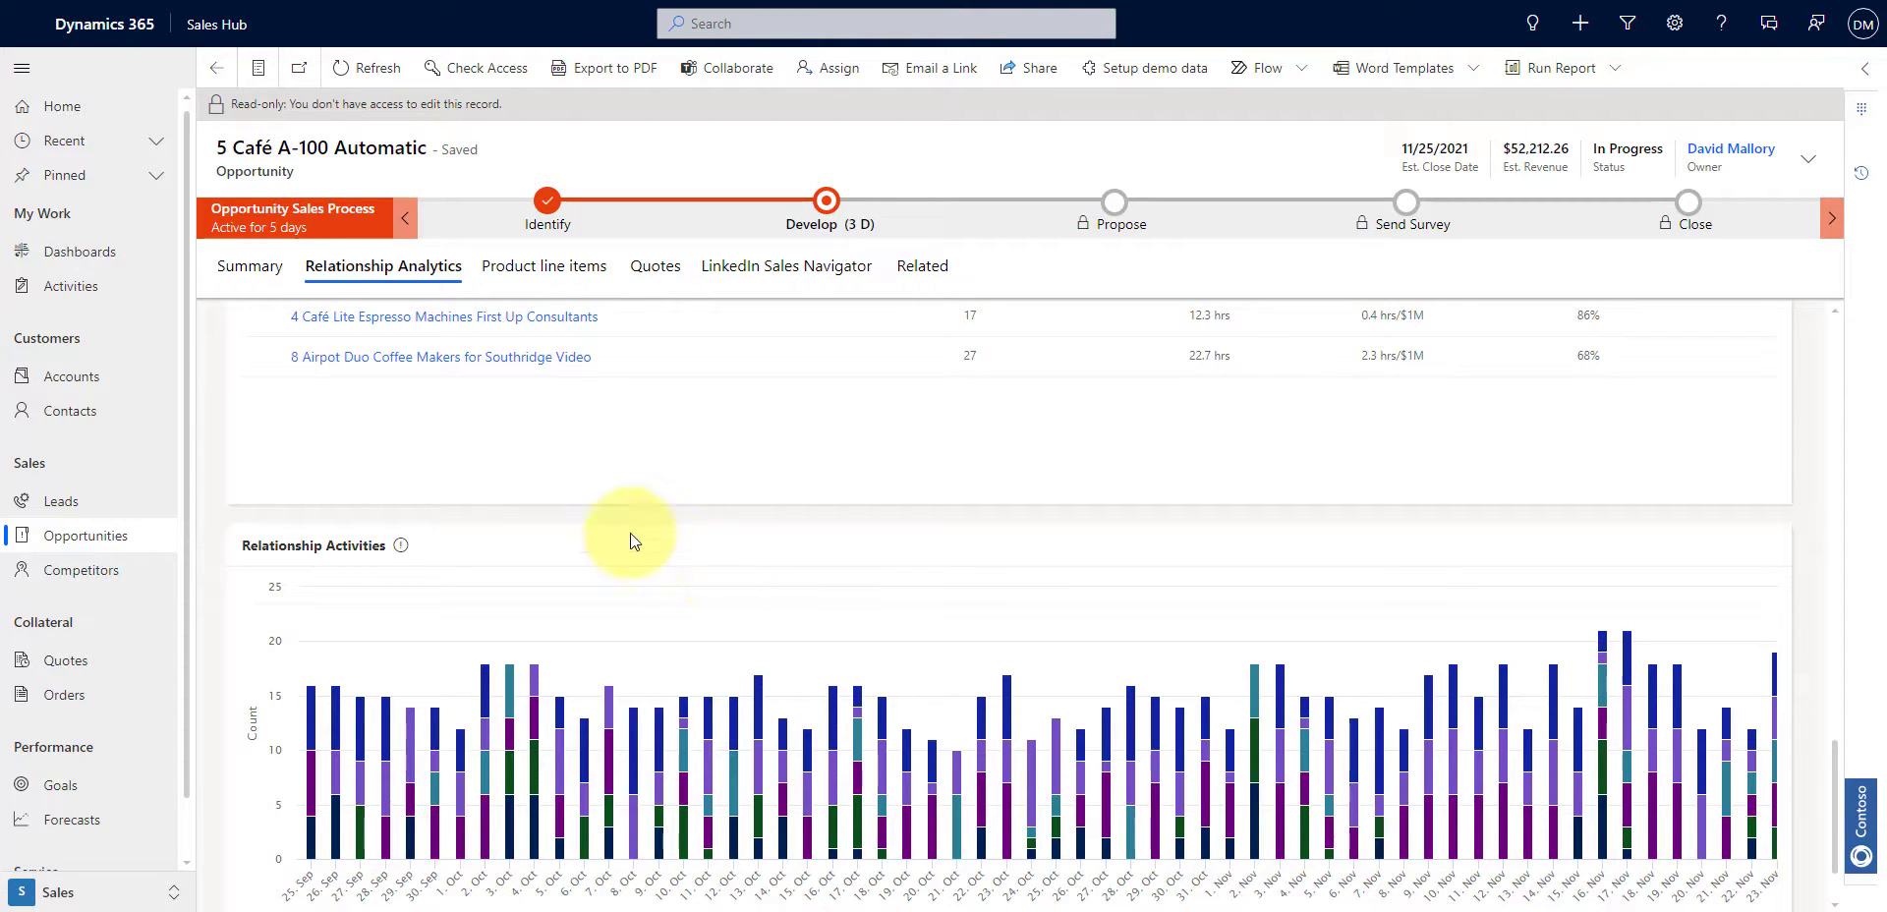
Open the opportunity's contact record and its Sales Navigator conversation starters.
click(249, 275)
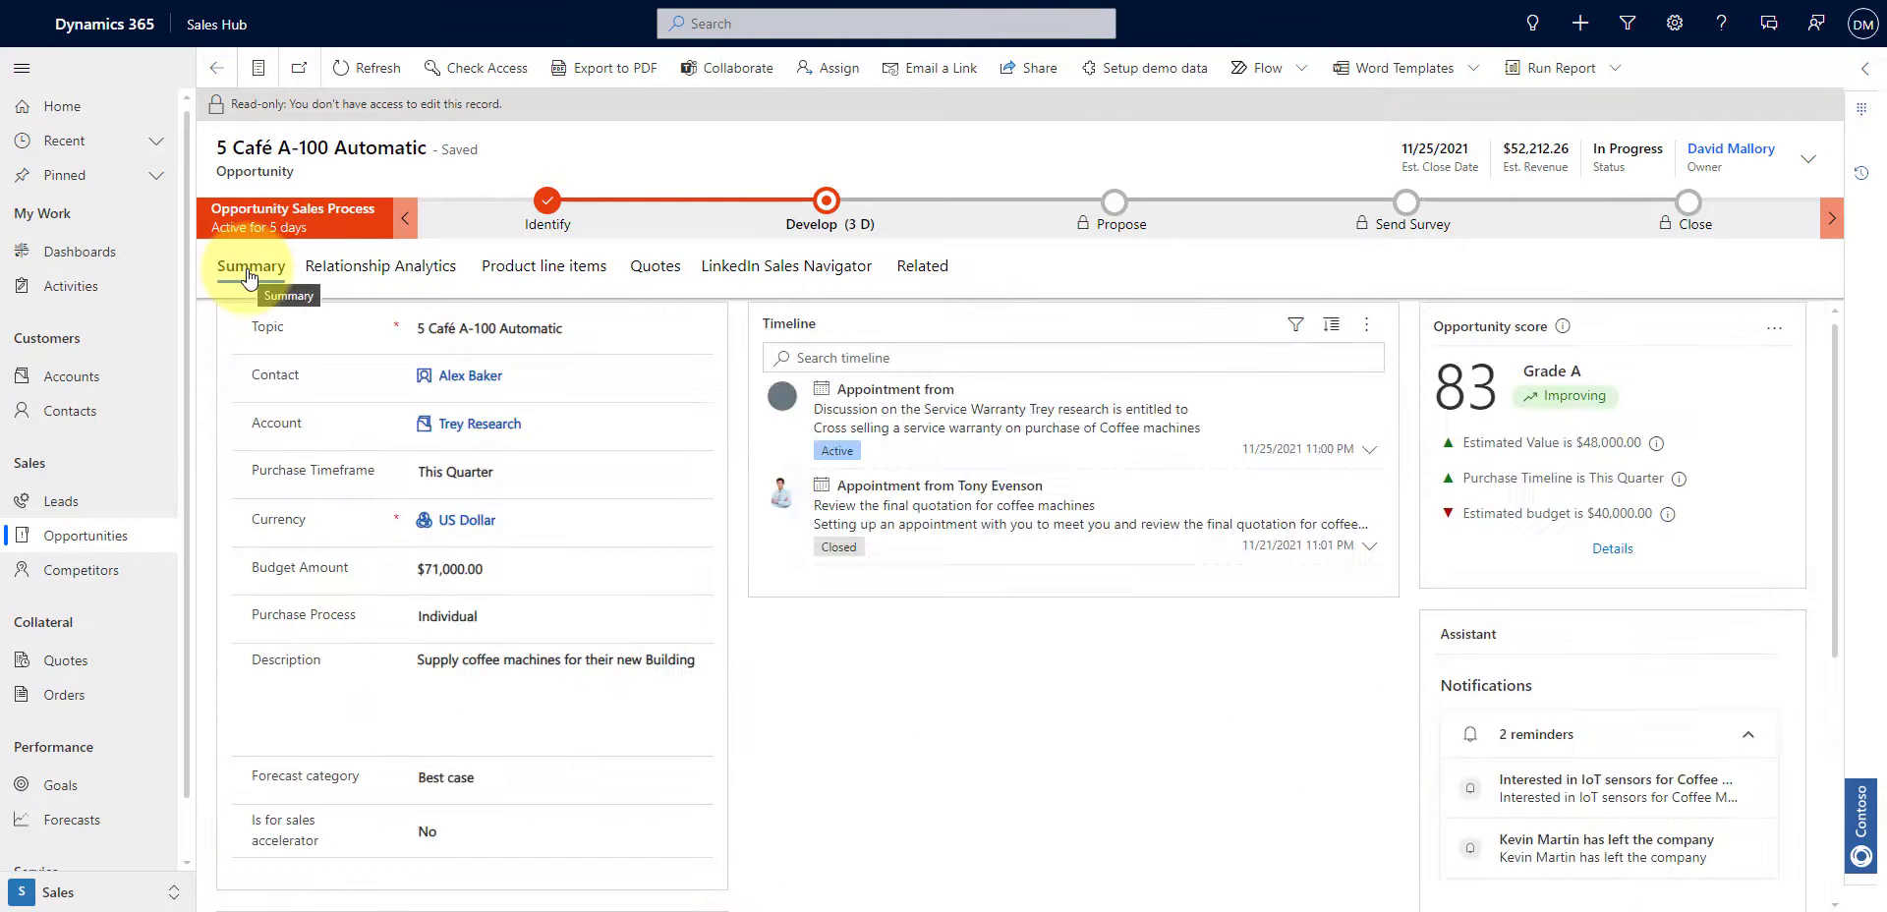
click(462, 377)
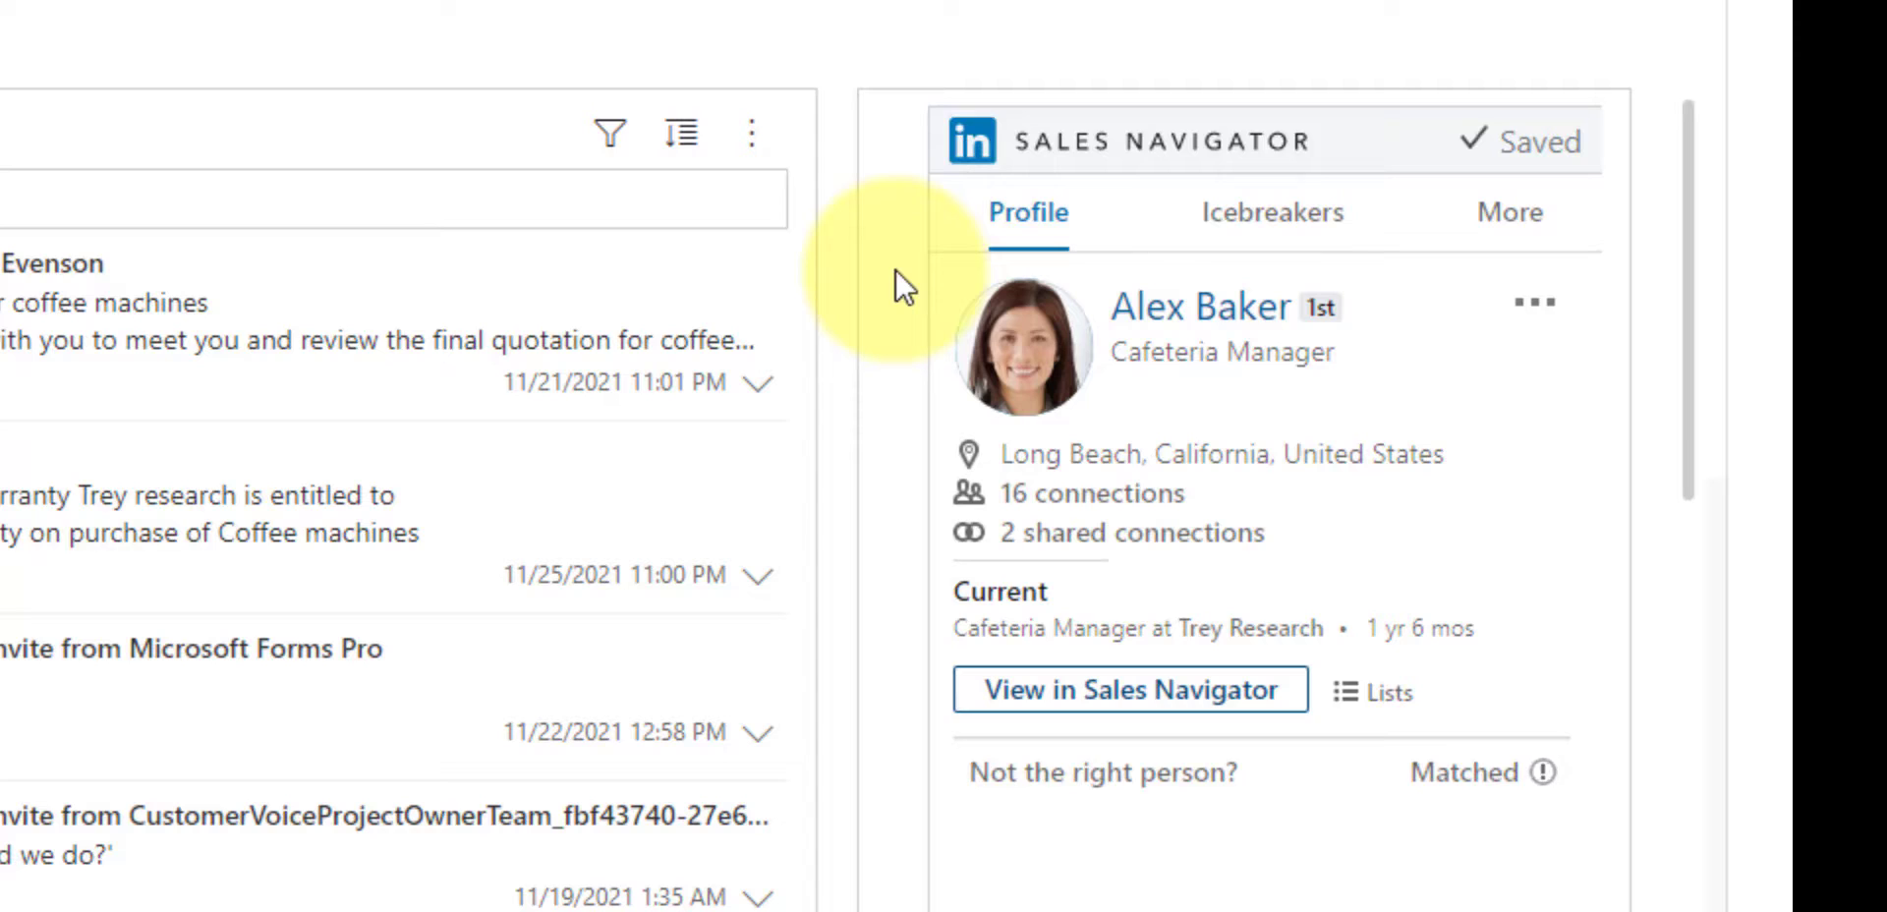
click(1285, 256)
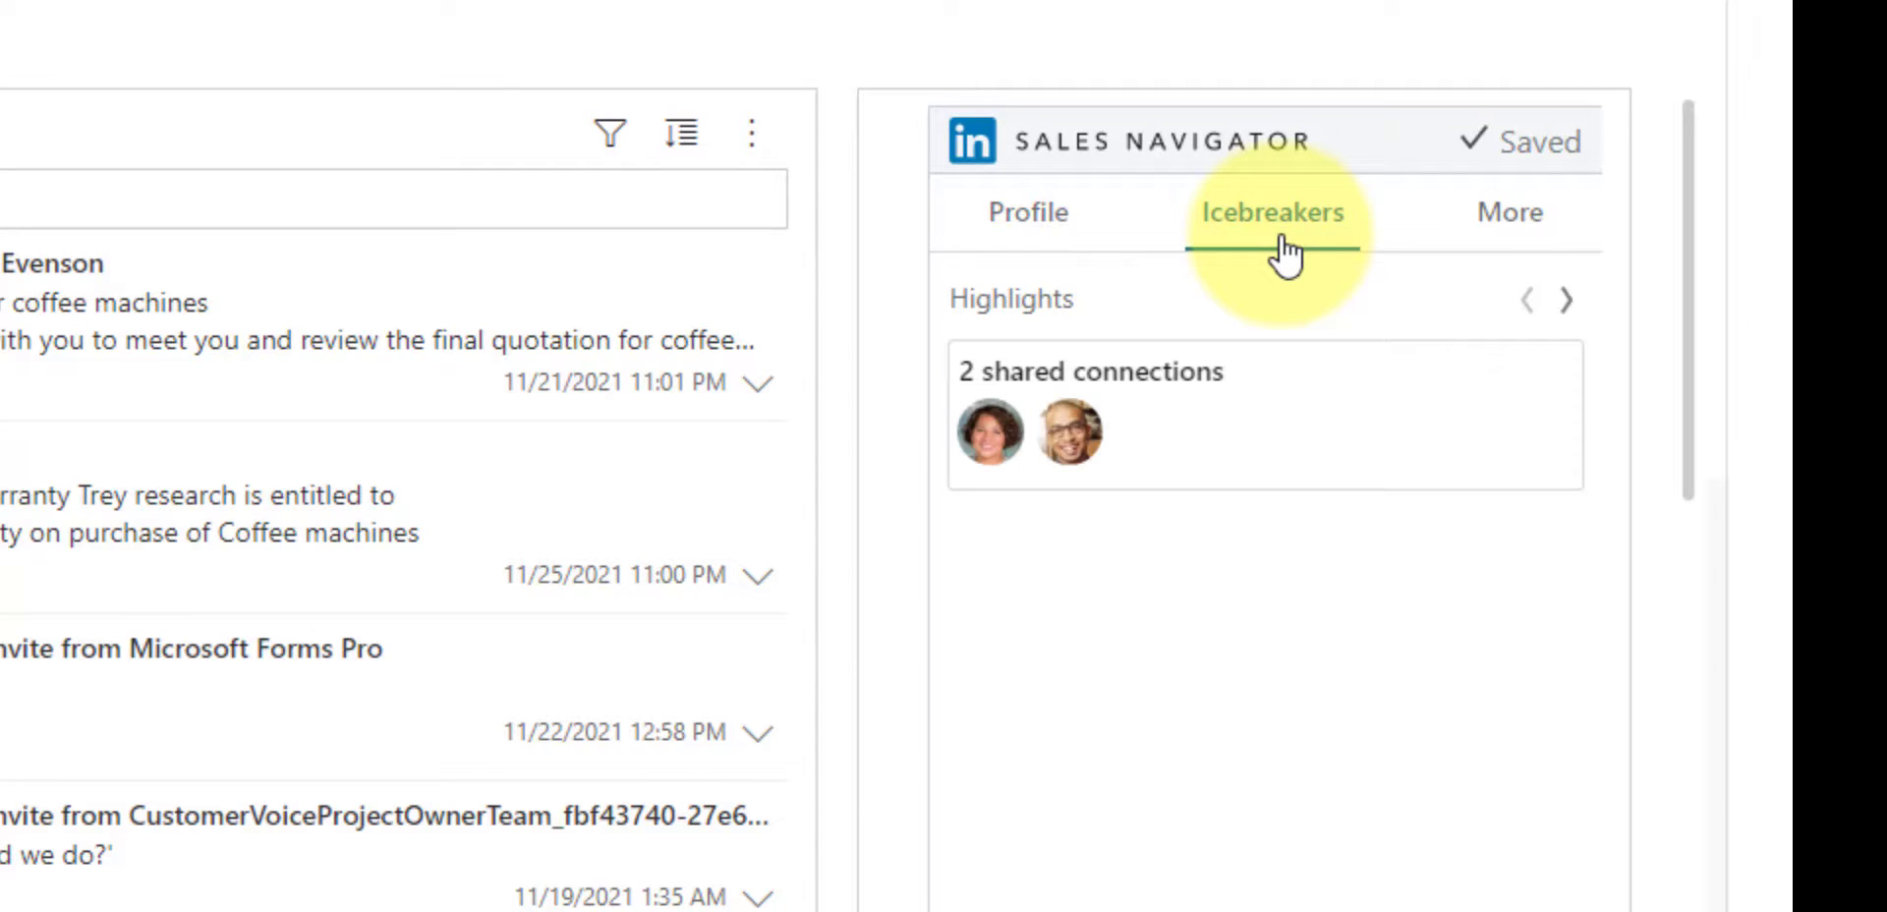
Advance to the next Sales Navigator highlight and show the Get introduced suggestions.
click(1564, 303)
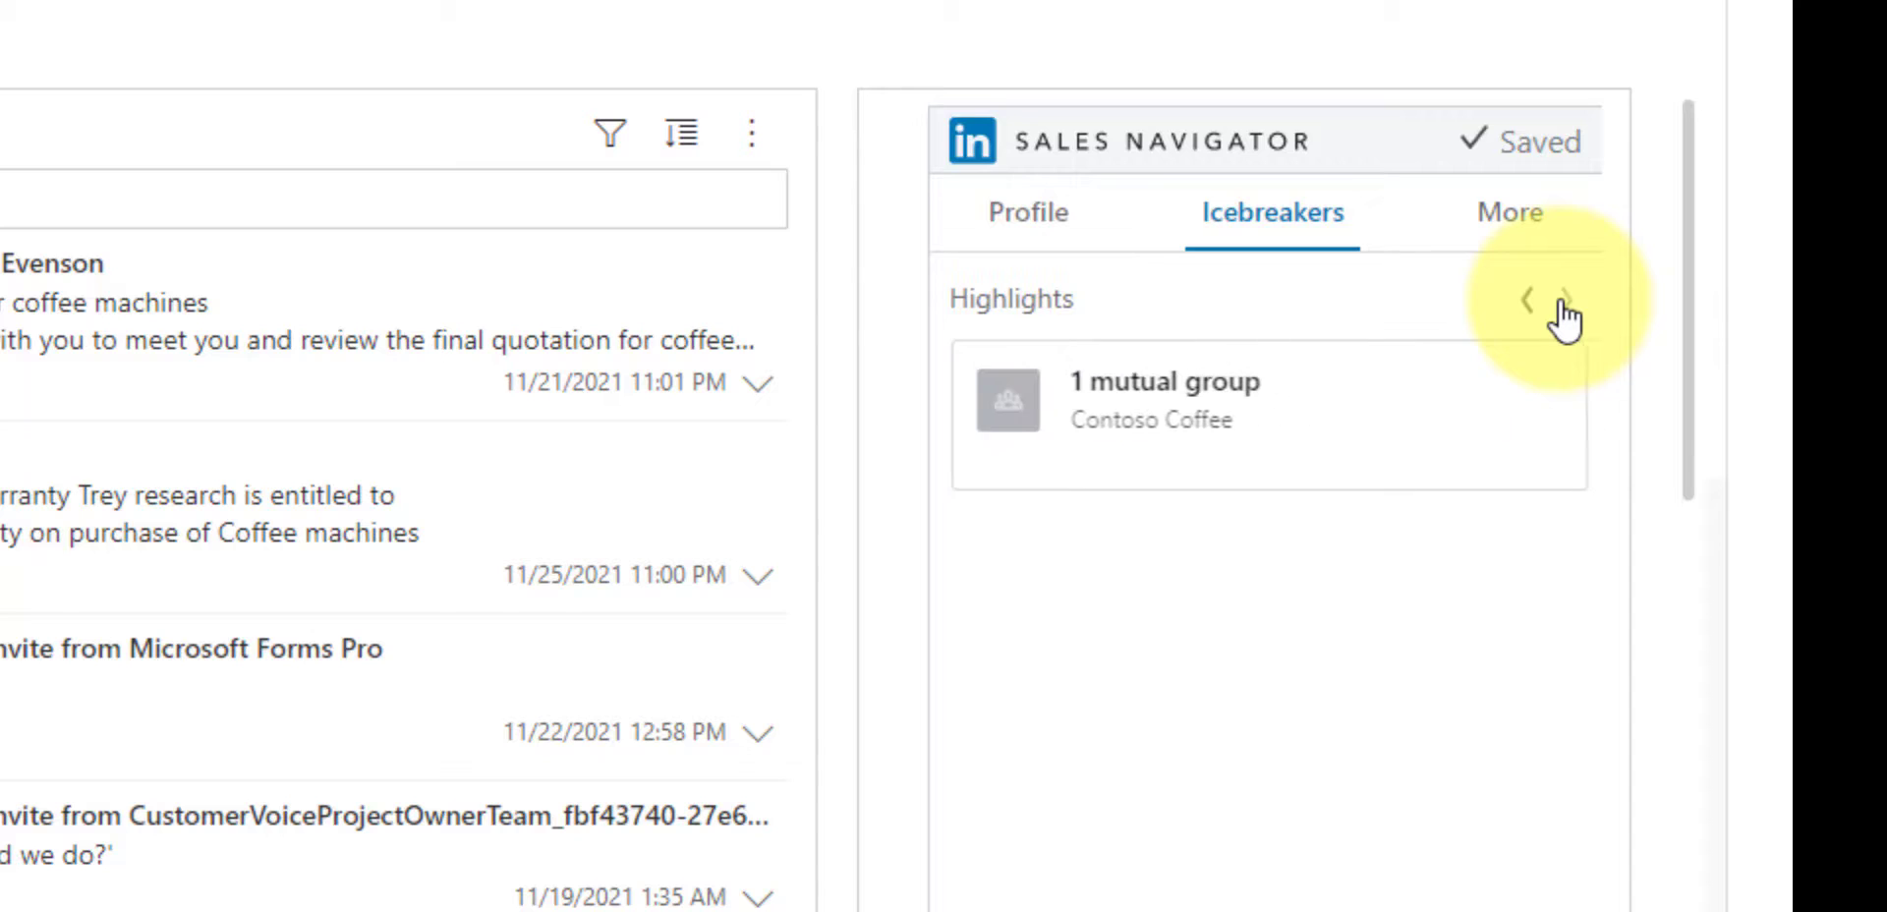
click(1514, 236)
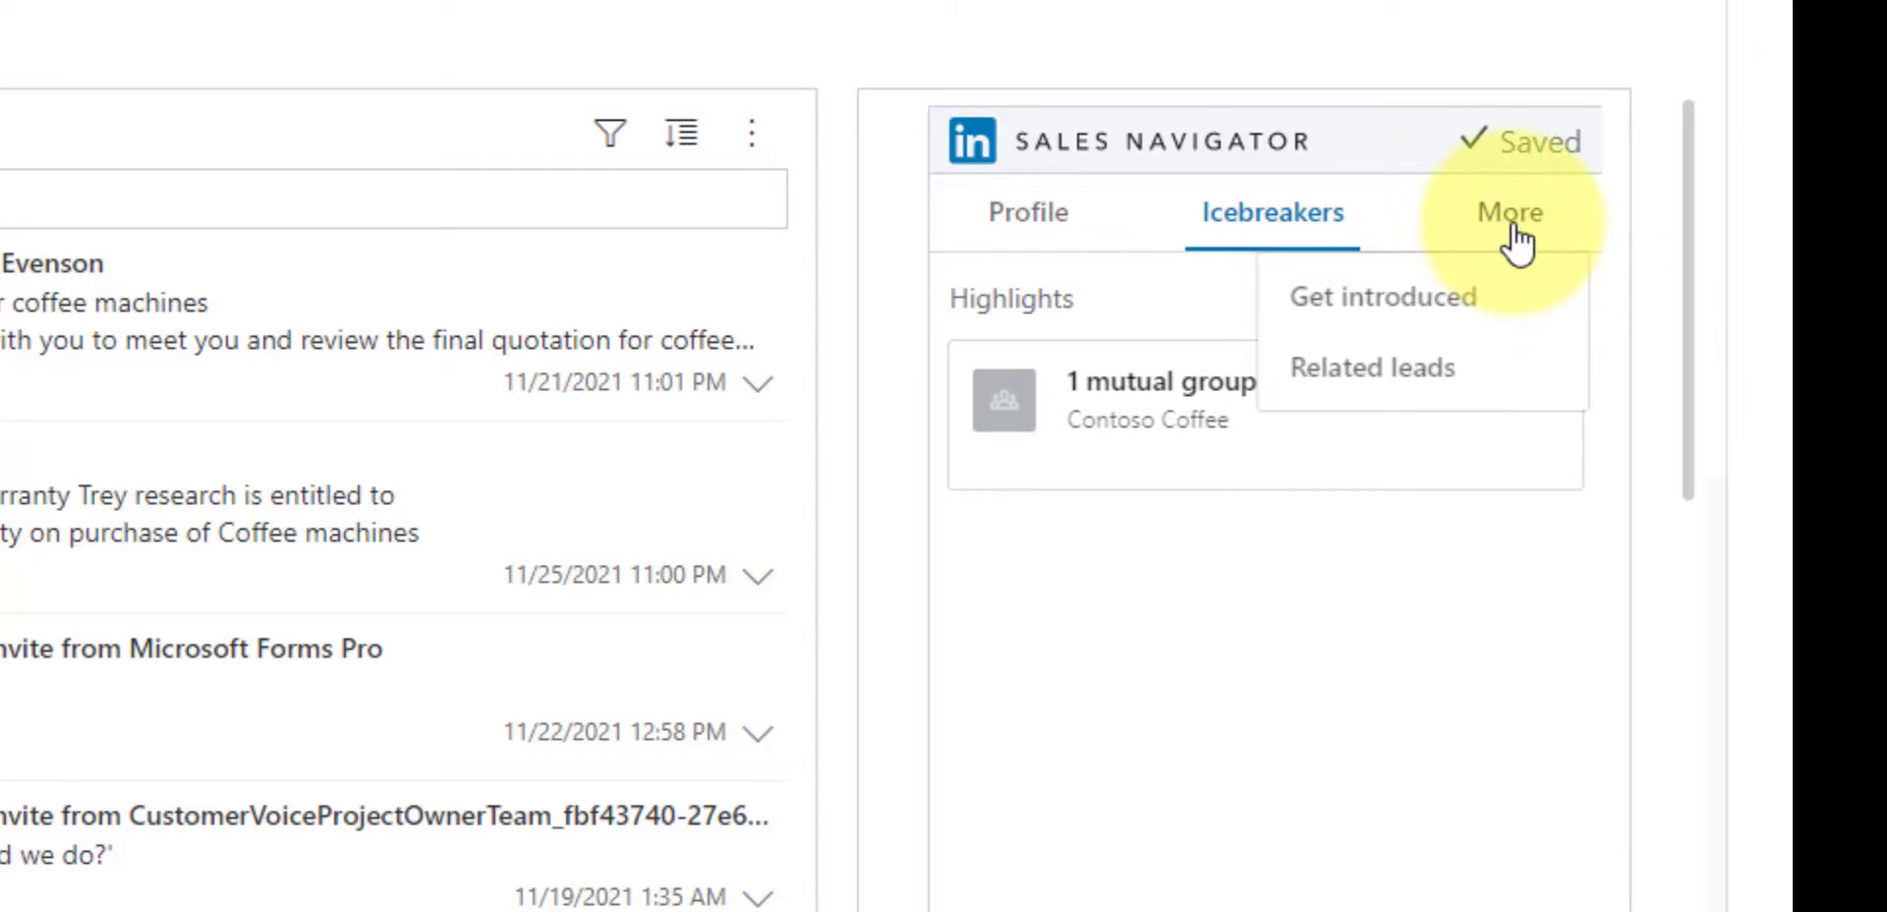
click(1421, 321)
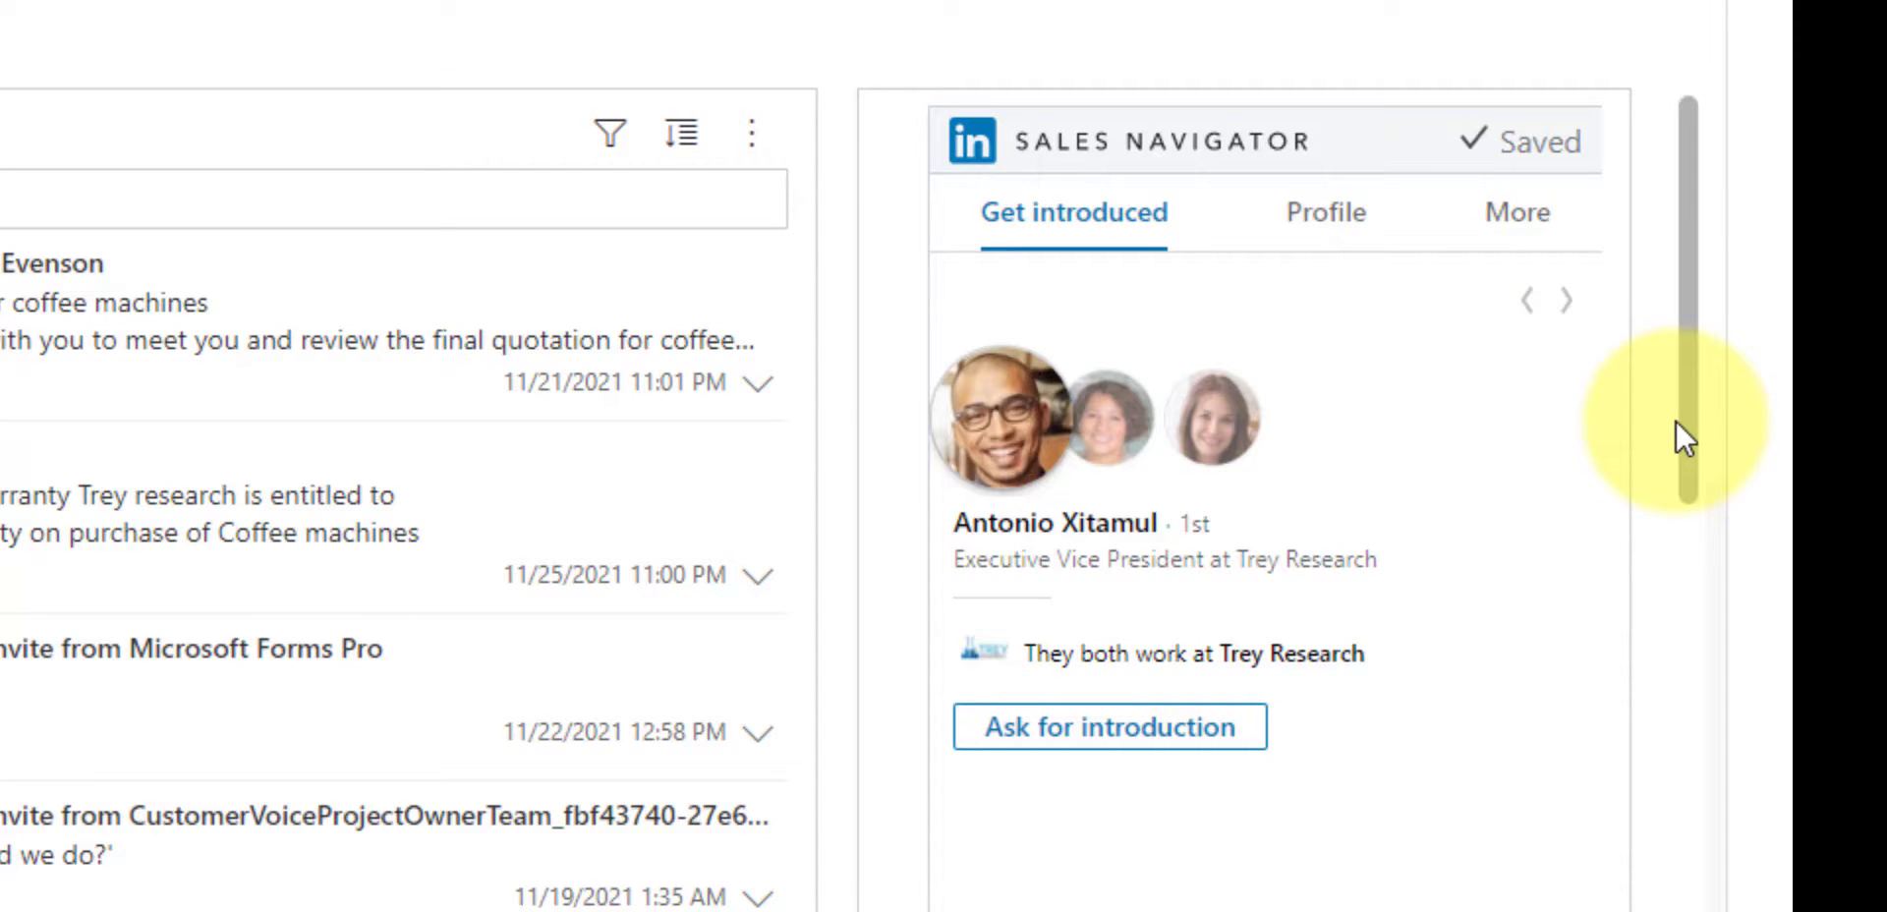
scroll(1512, 658, down, 5)
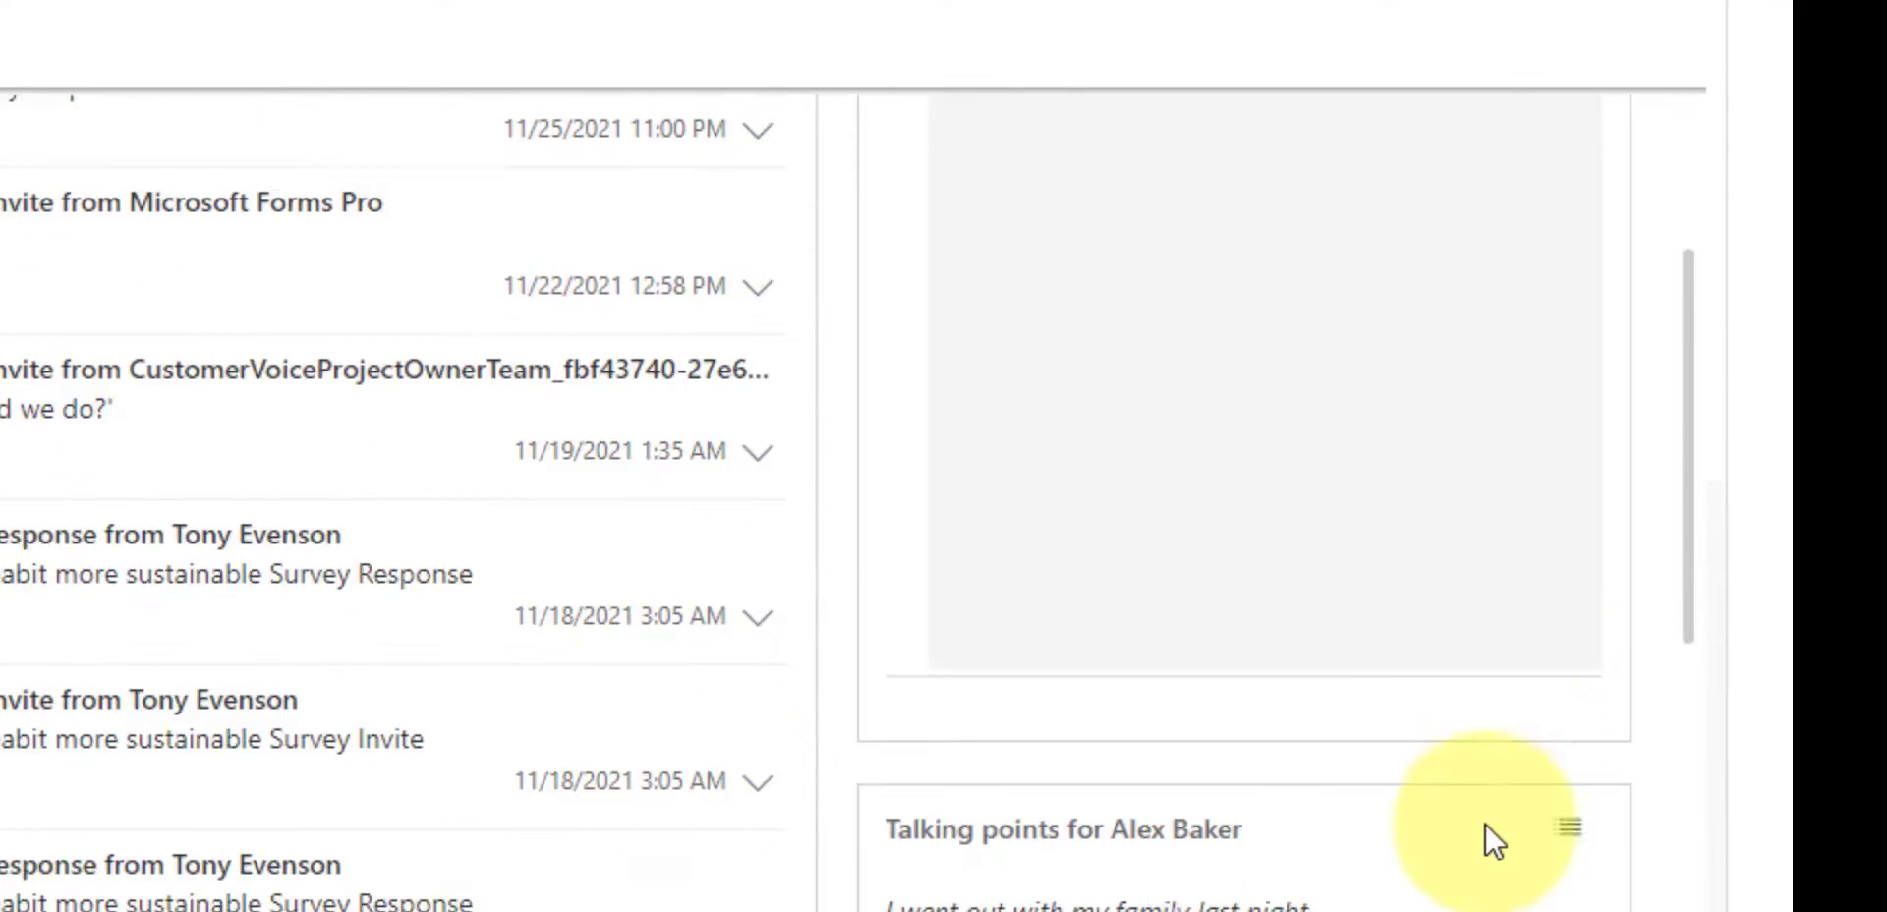
scroll(1493, 841, down, 10)
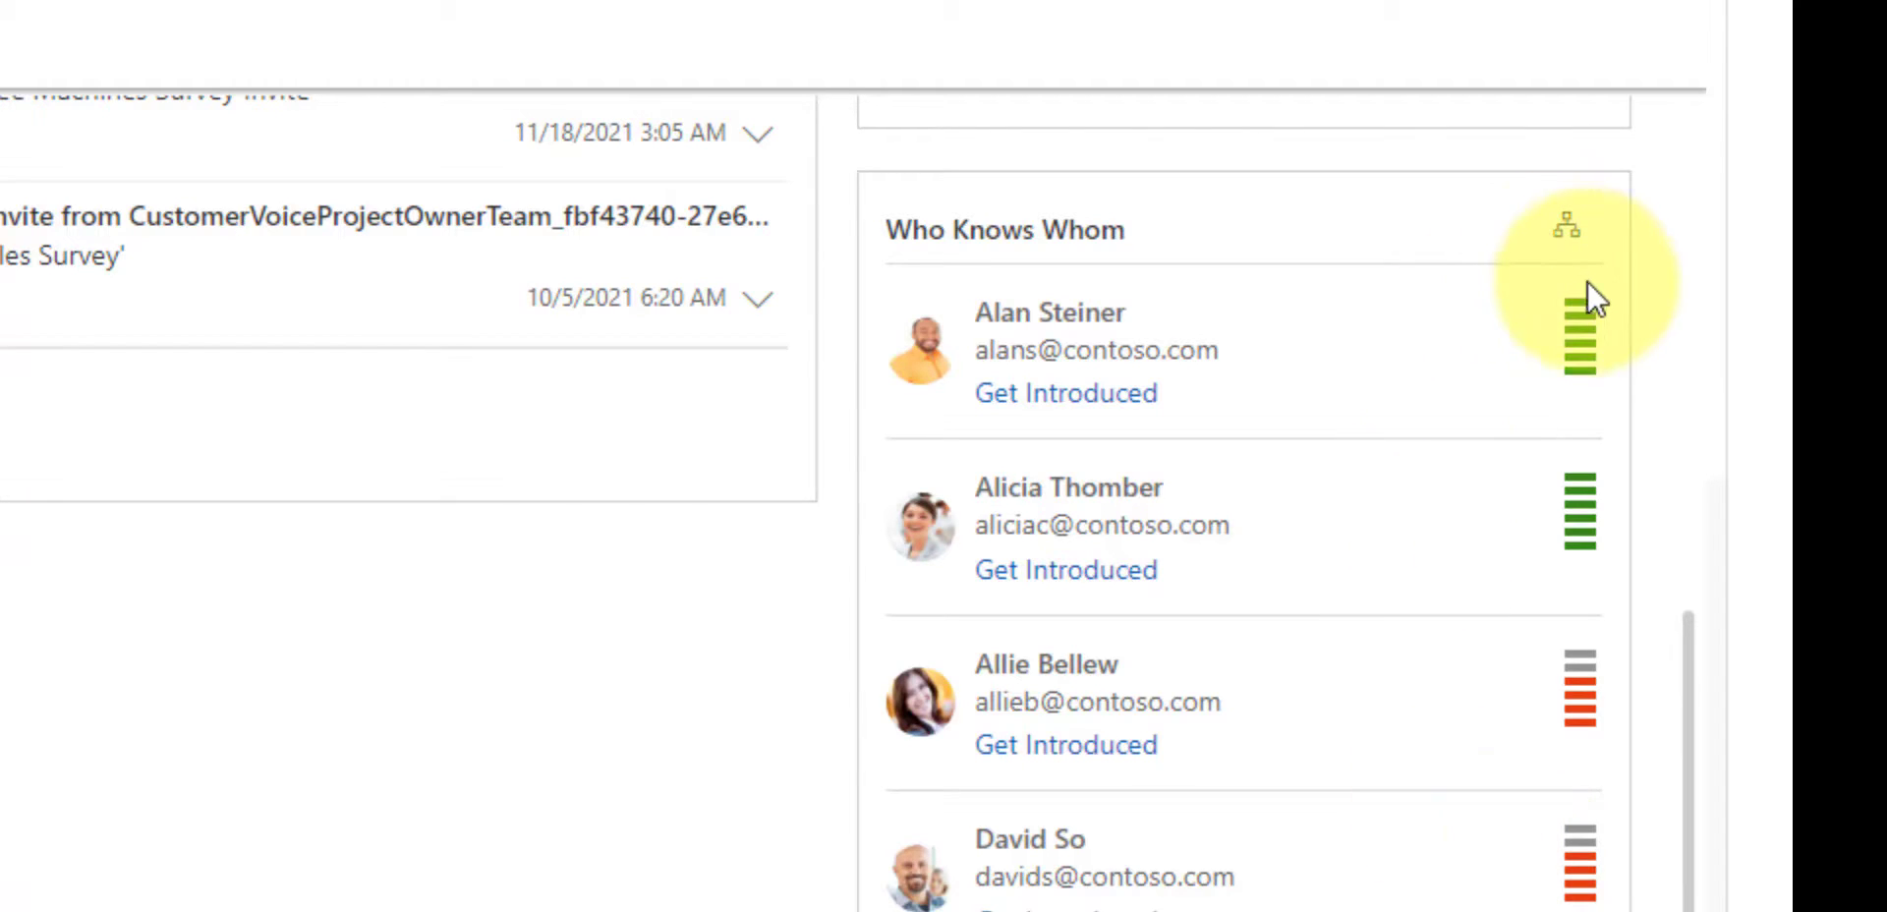
mouse_move(1468, 336)
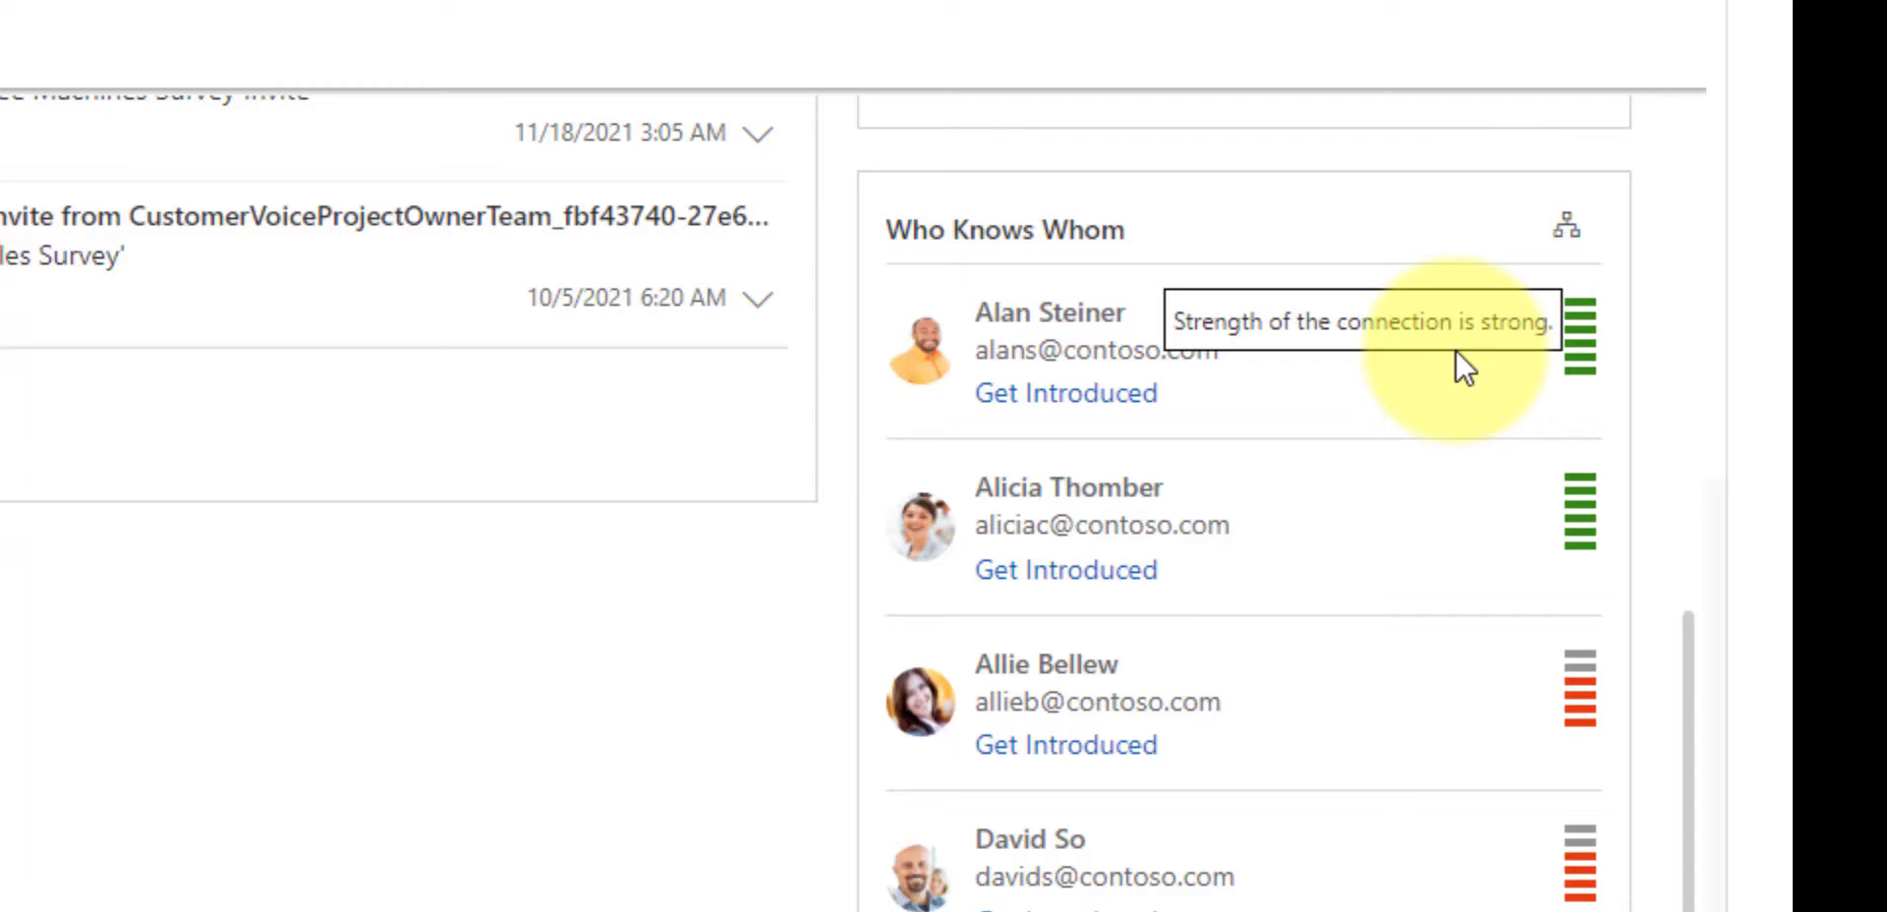
click(1054, 408)
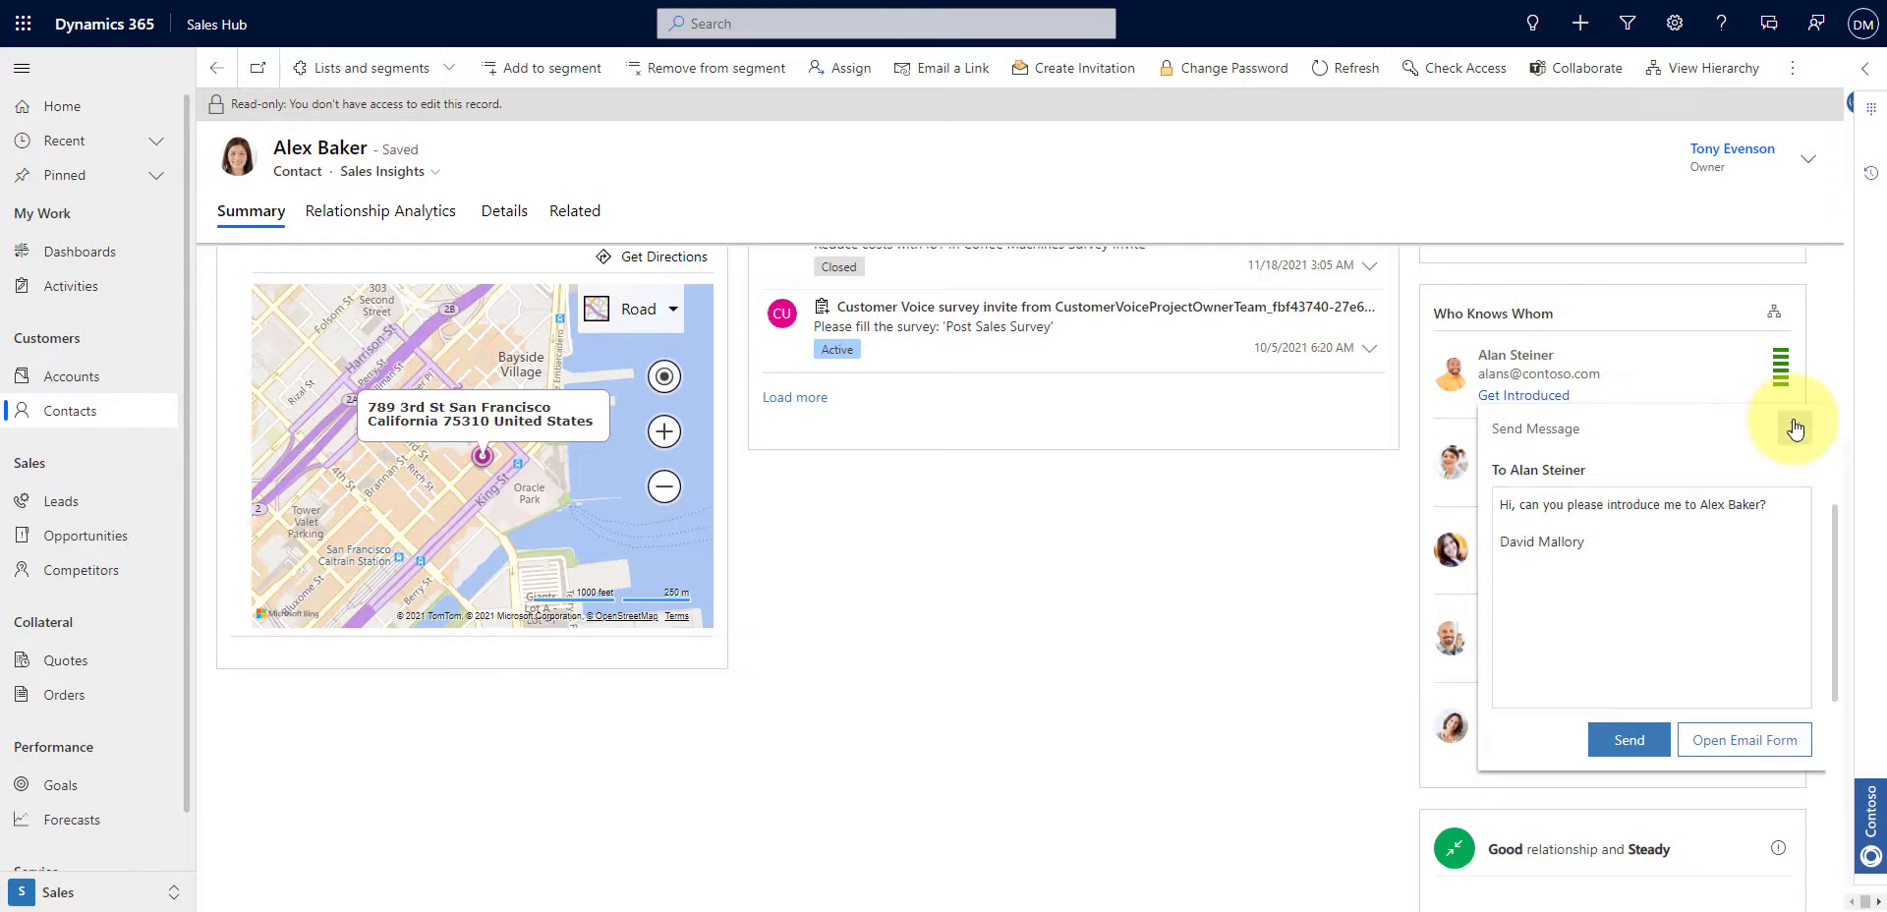
click(1789, 428)
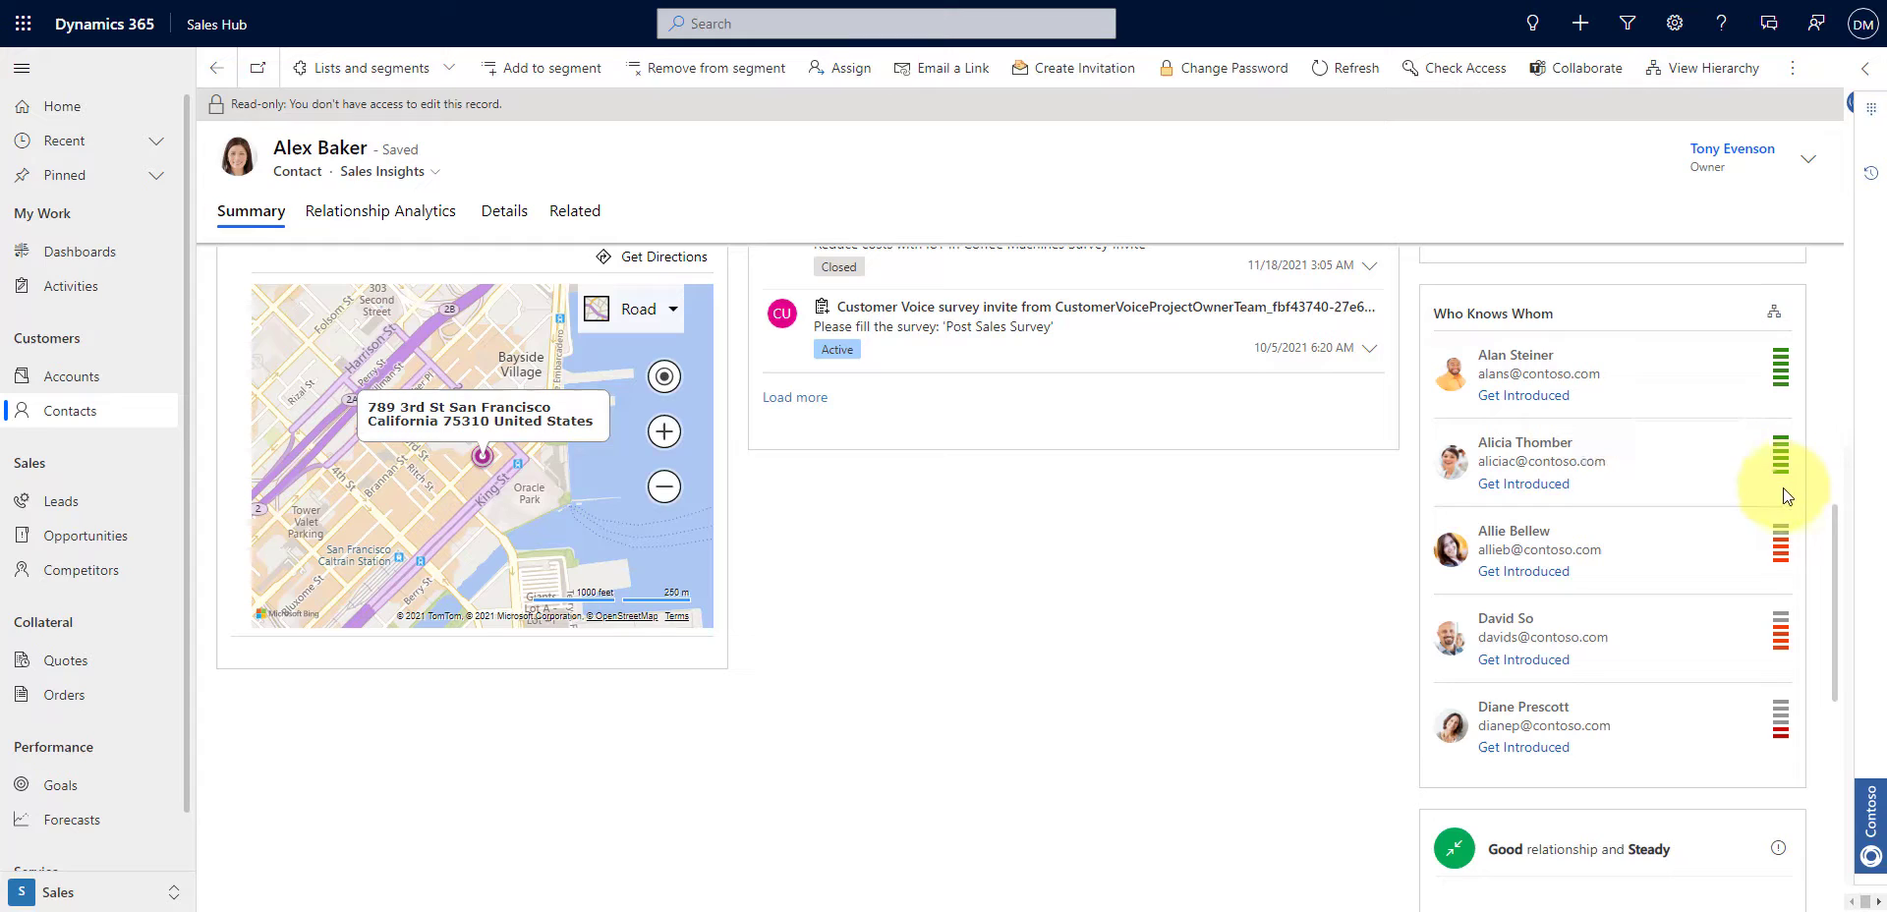
Expand the contact's talking point and browse its Entertainment, Health and Sports topics.
scroll(1786, 497, up, 3)
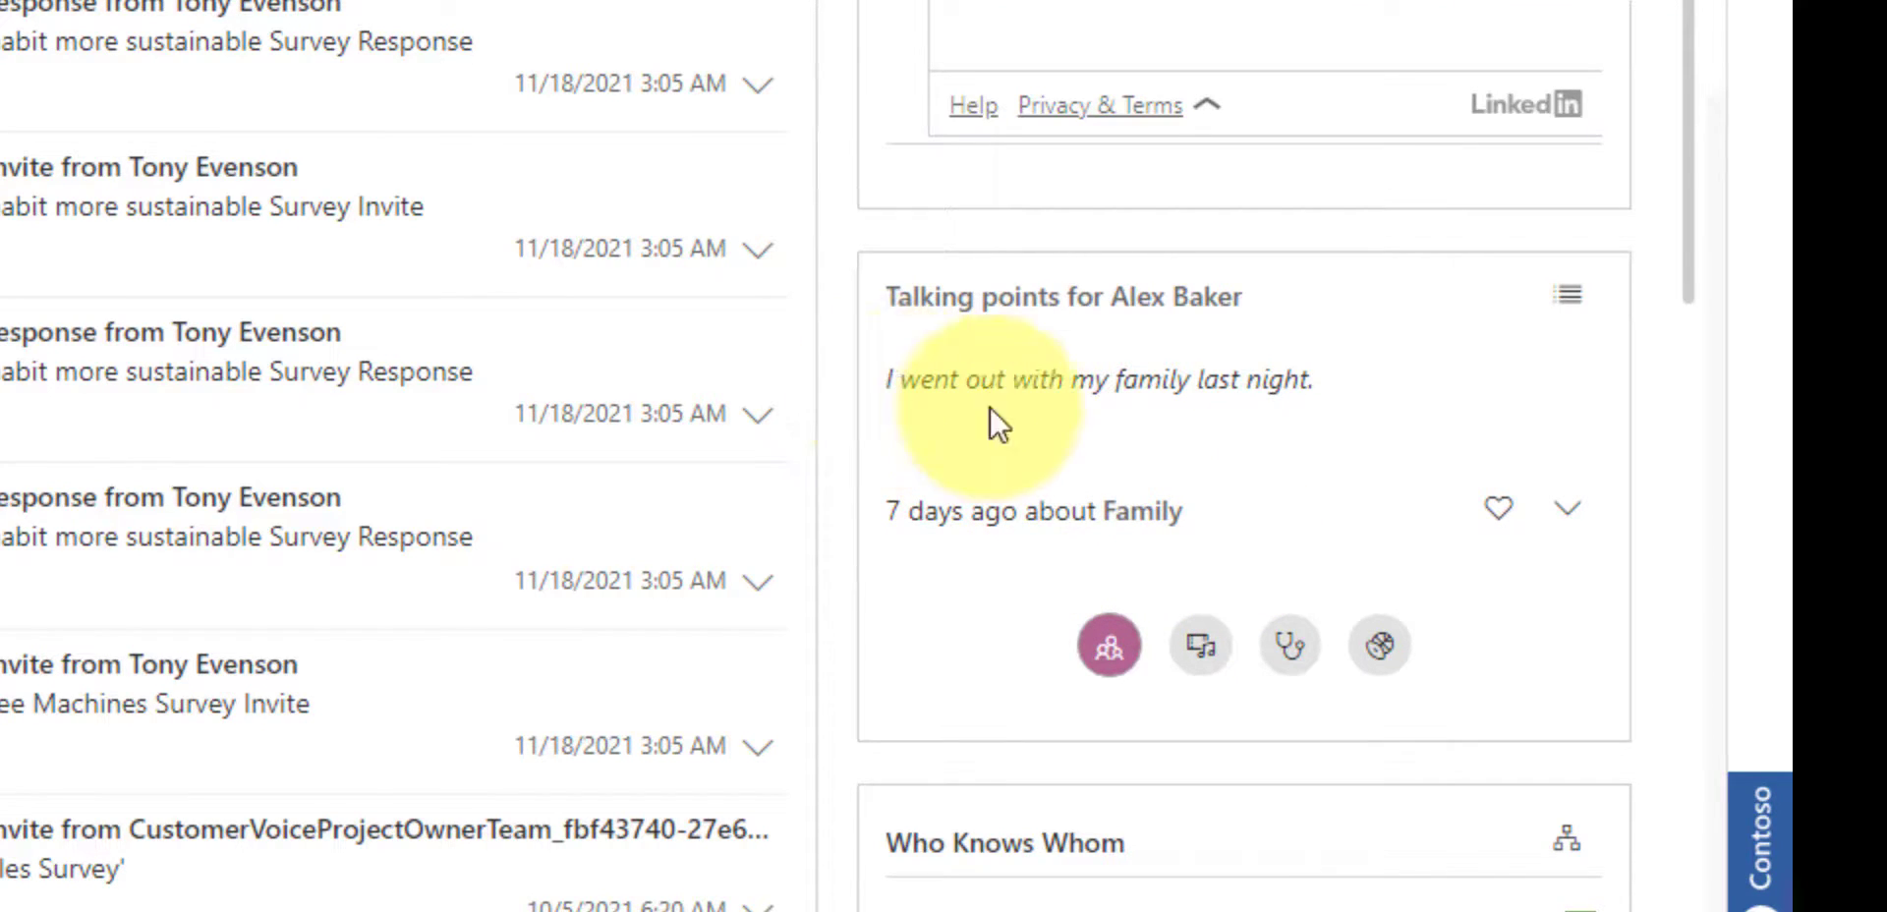
click(1563, 509)
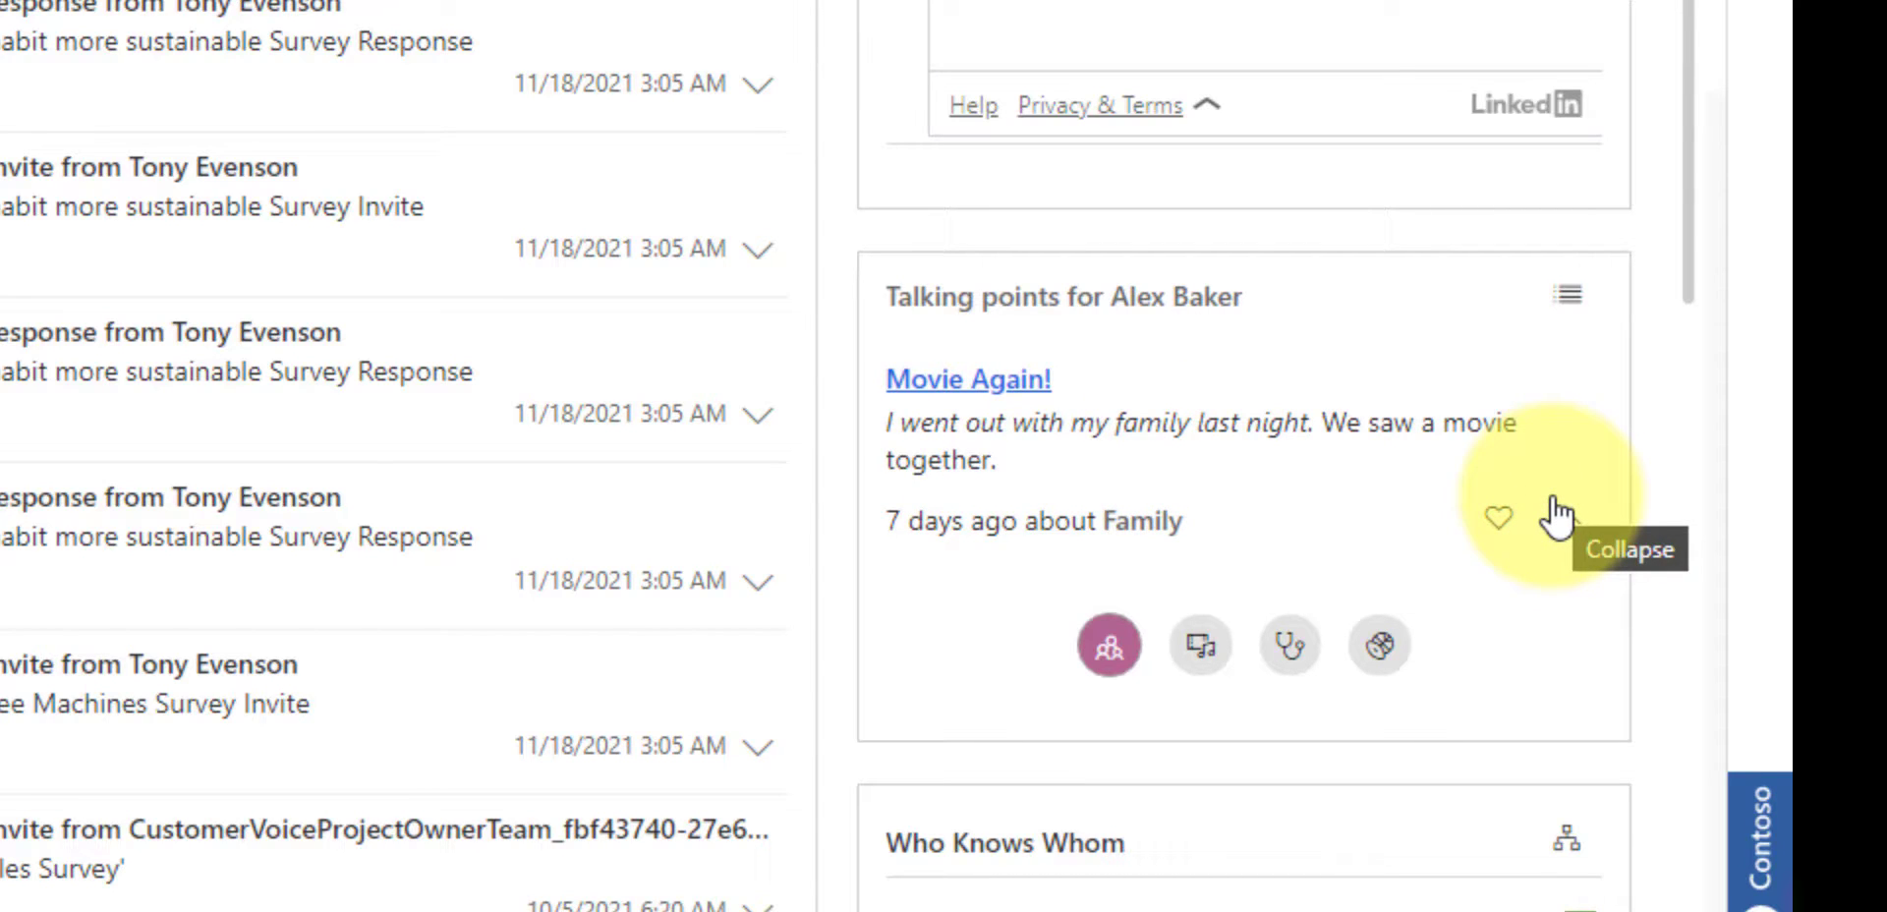
click(1201, 650)
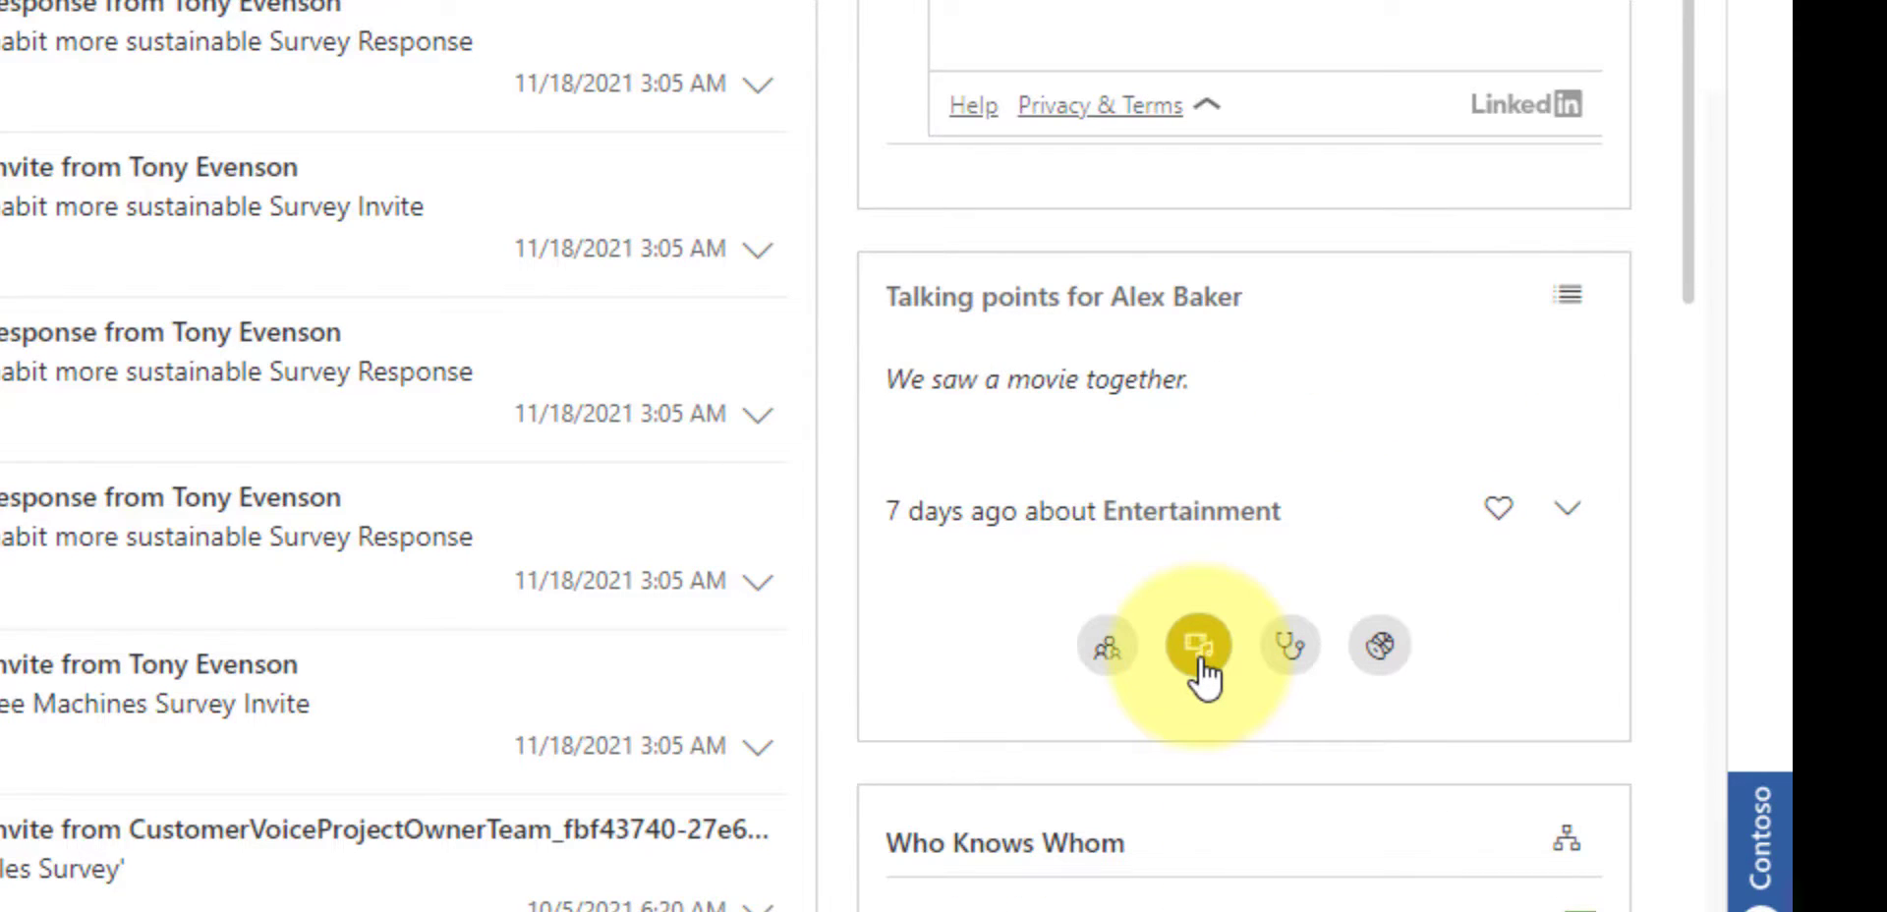
click(1287, 649)
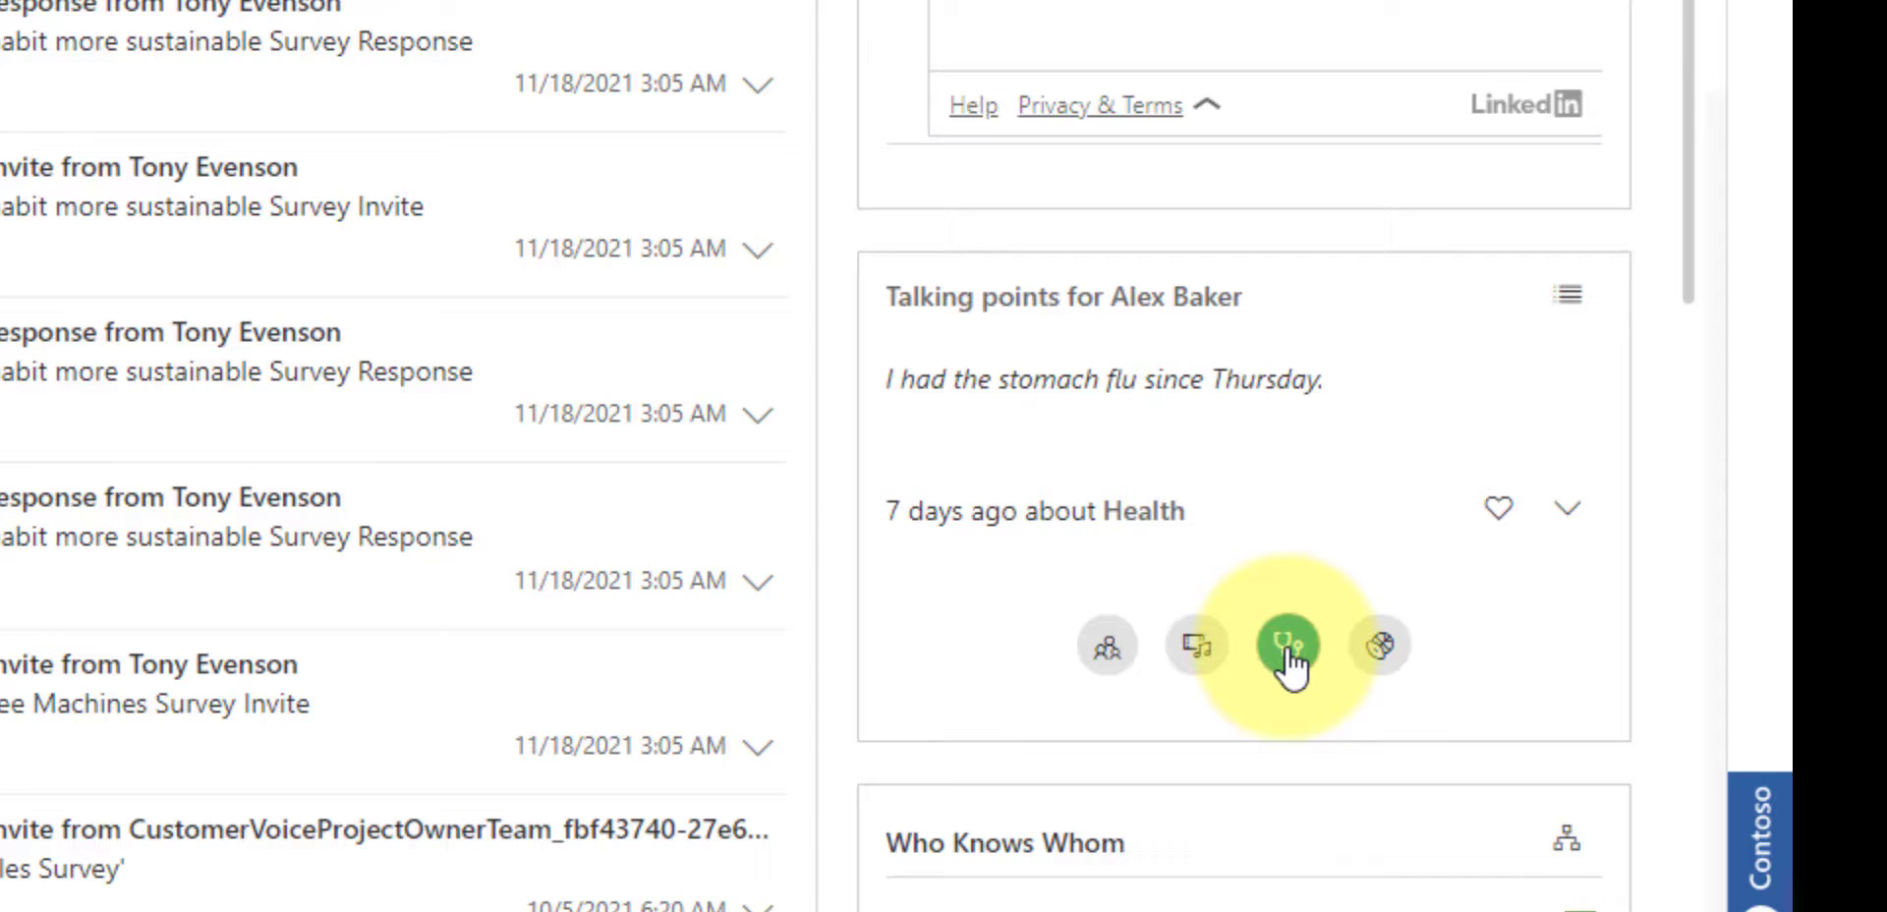
click(1387, 649)
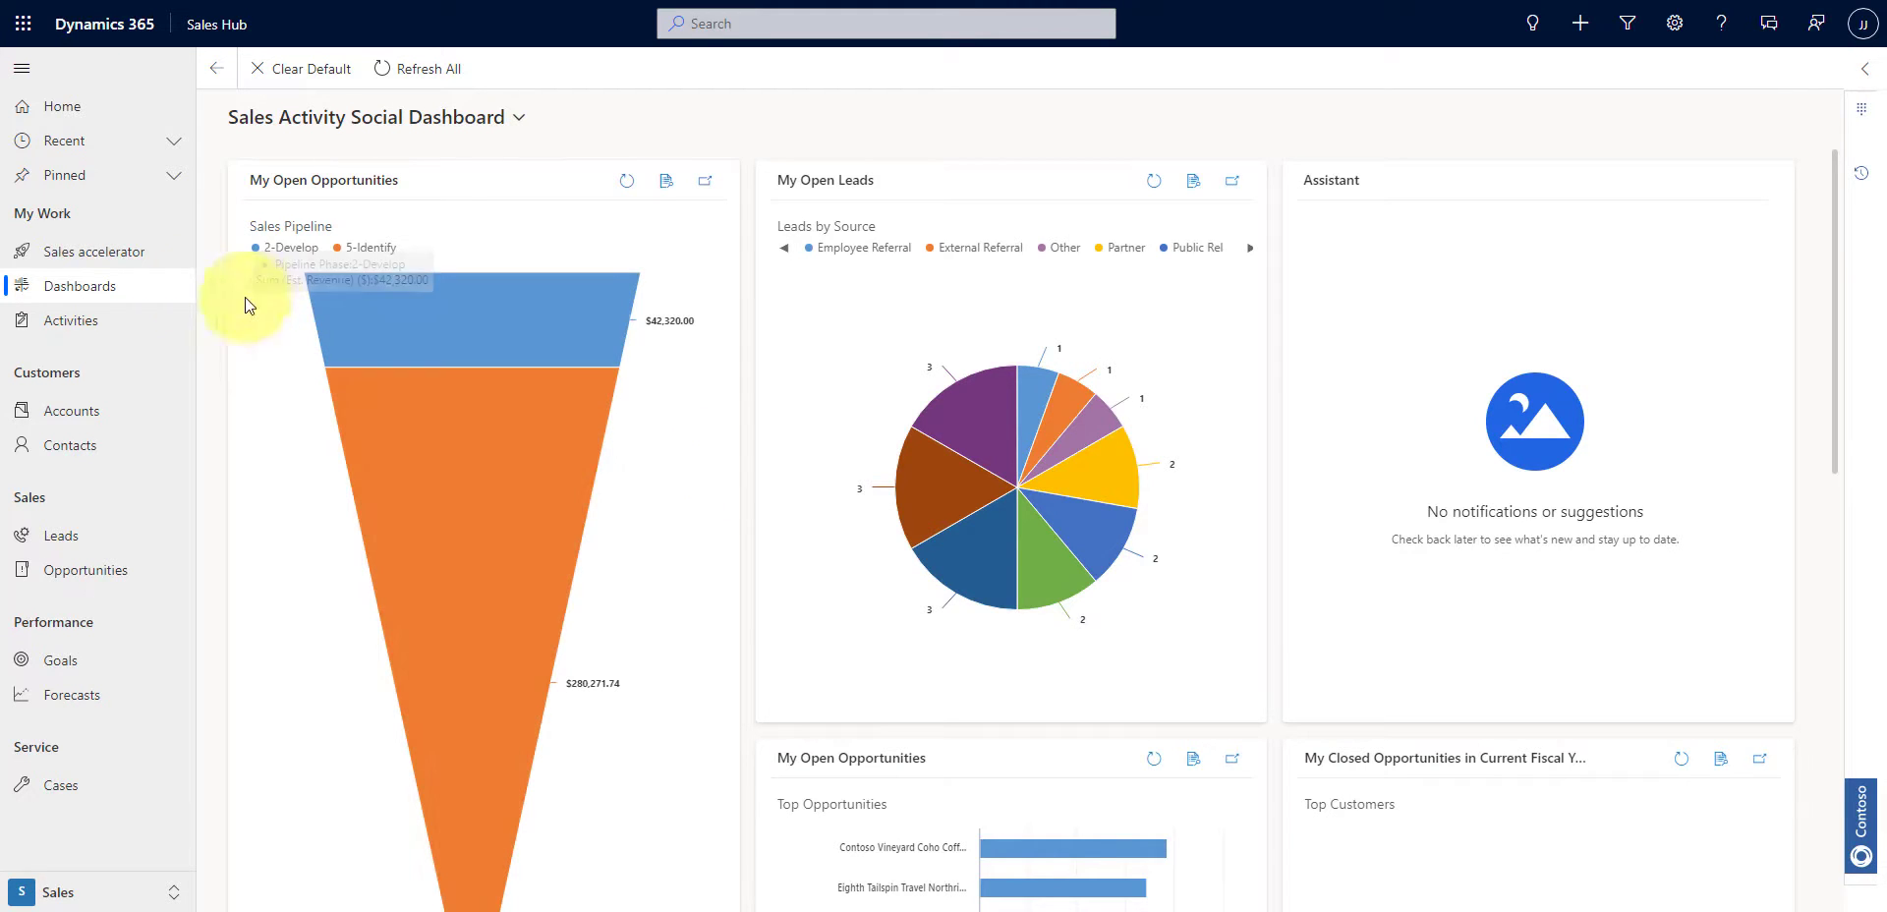
Open the Sales accelerator work list, keep score ordering, and open the score-91 lead.
click(126, 255)
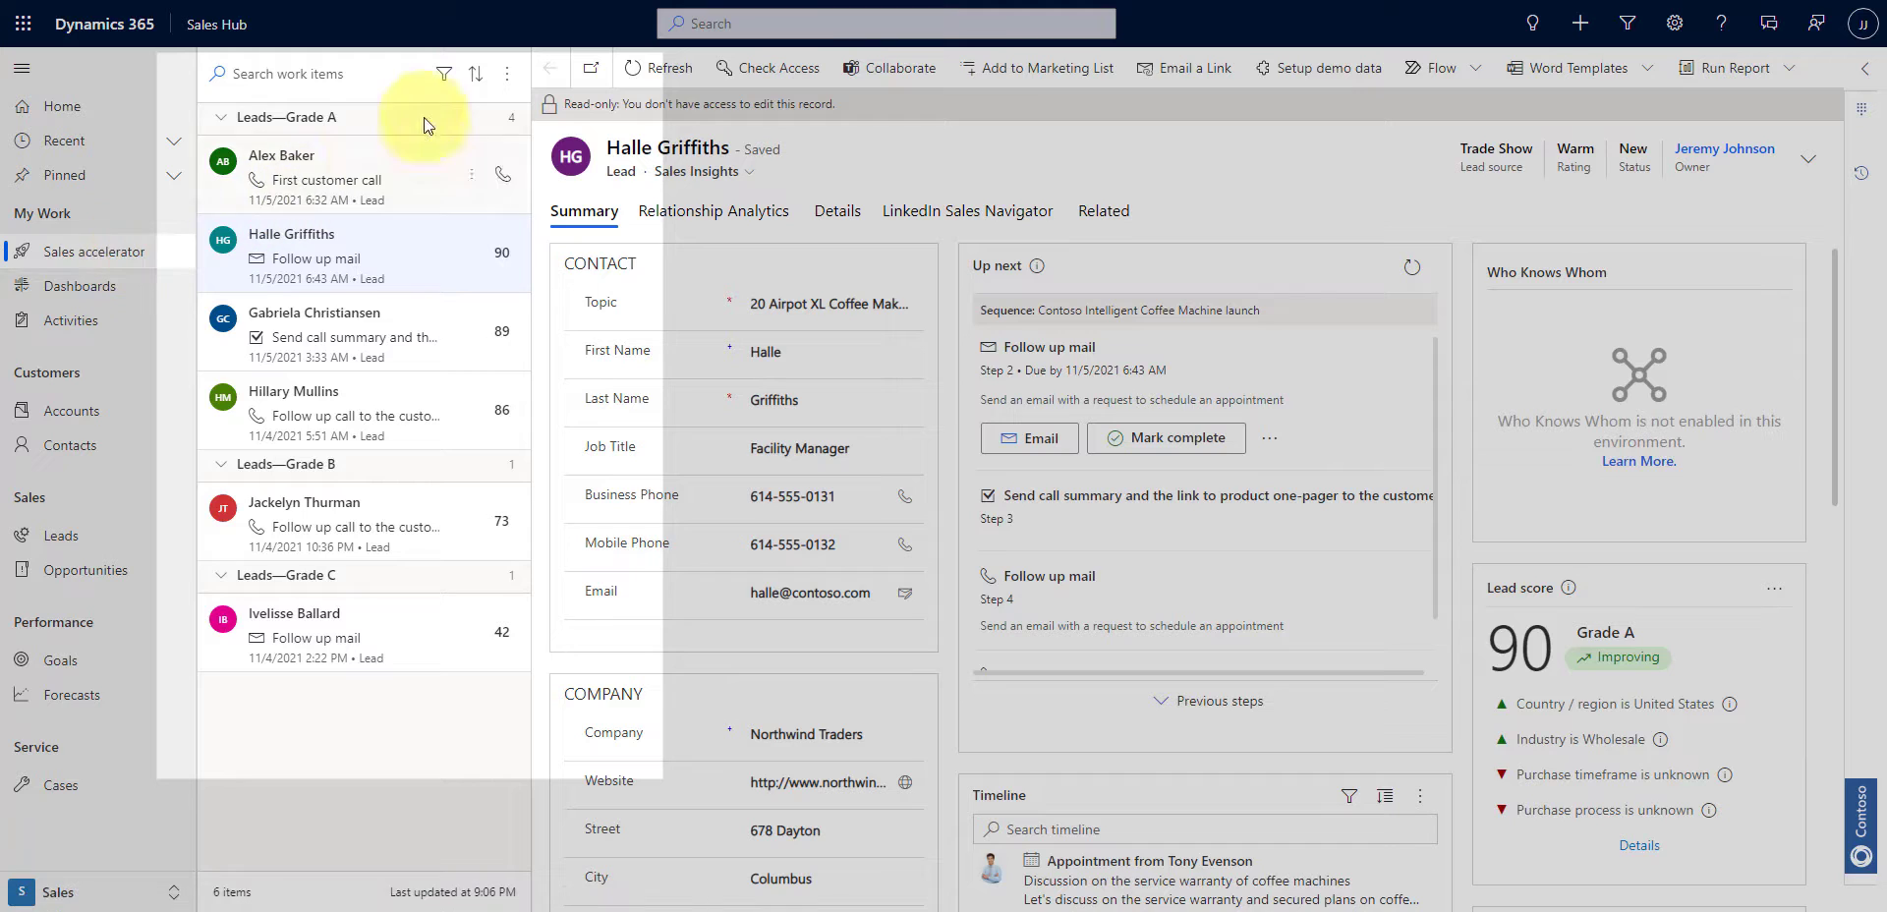
click(476, 76)
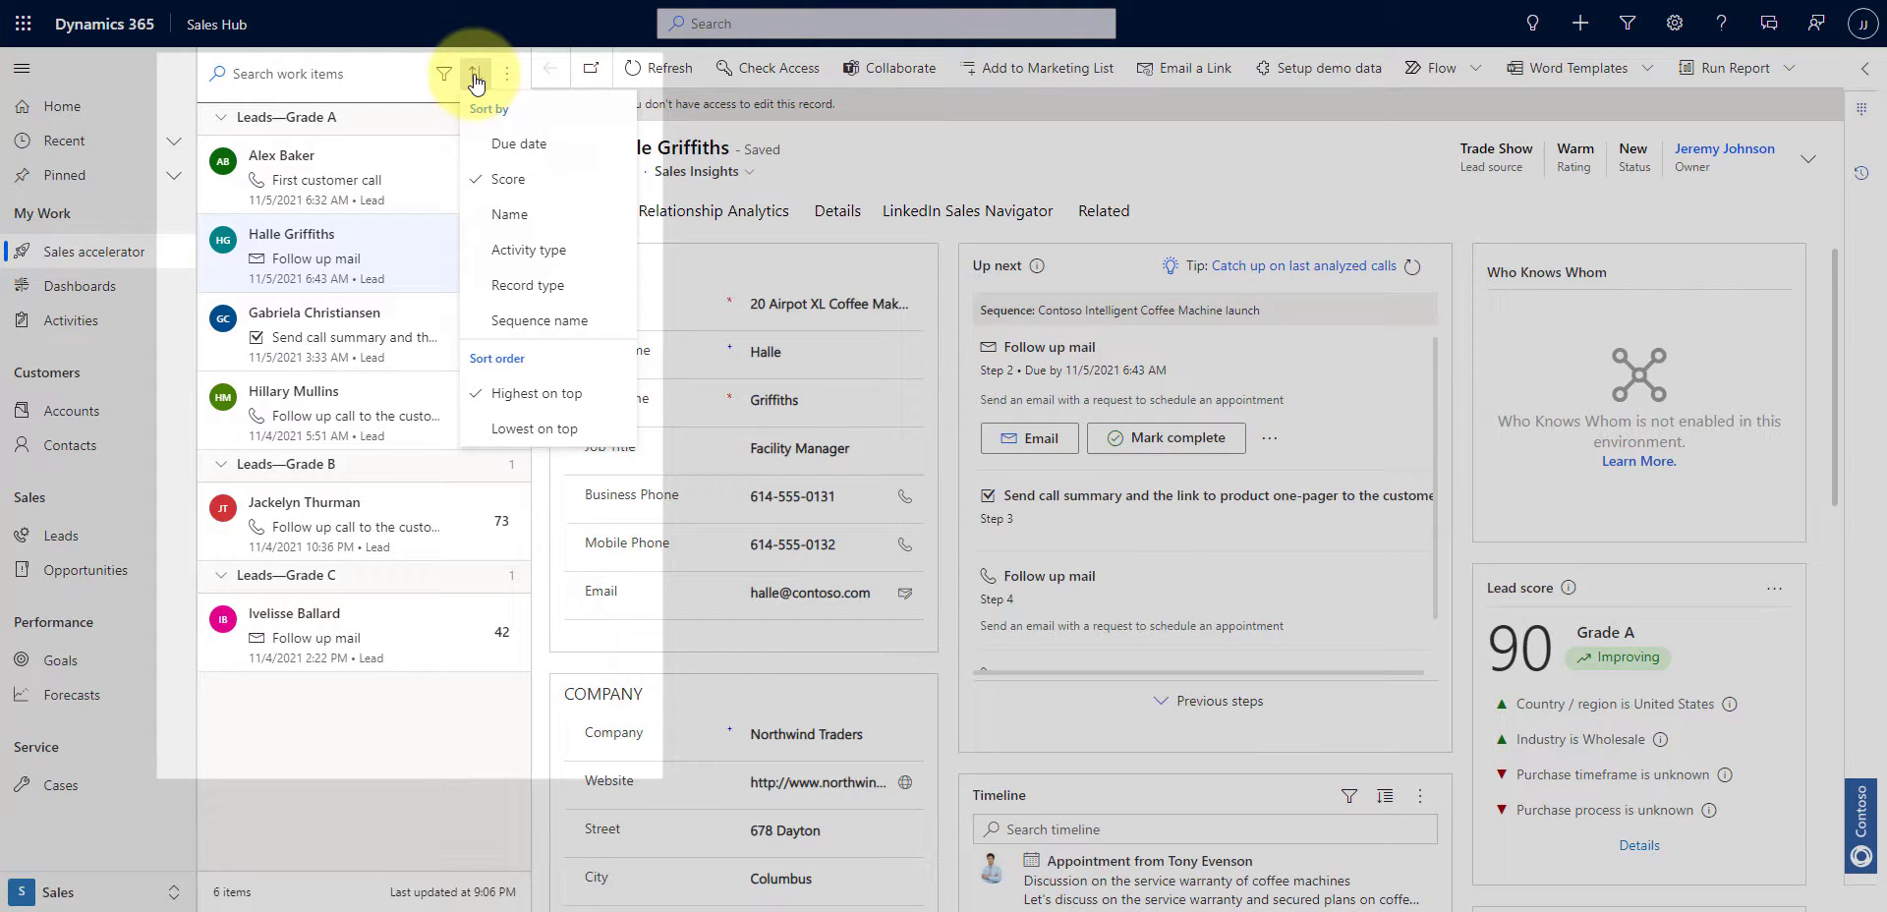
click(476, 78)
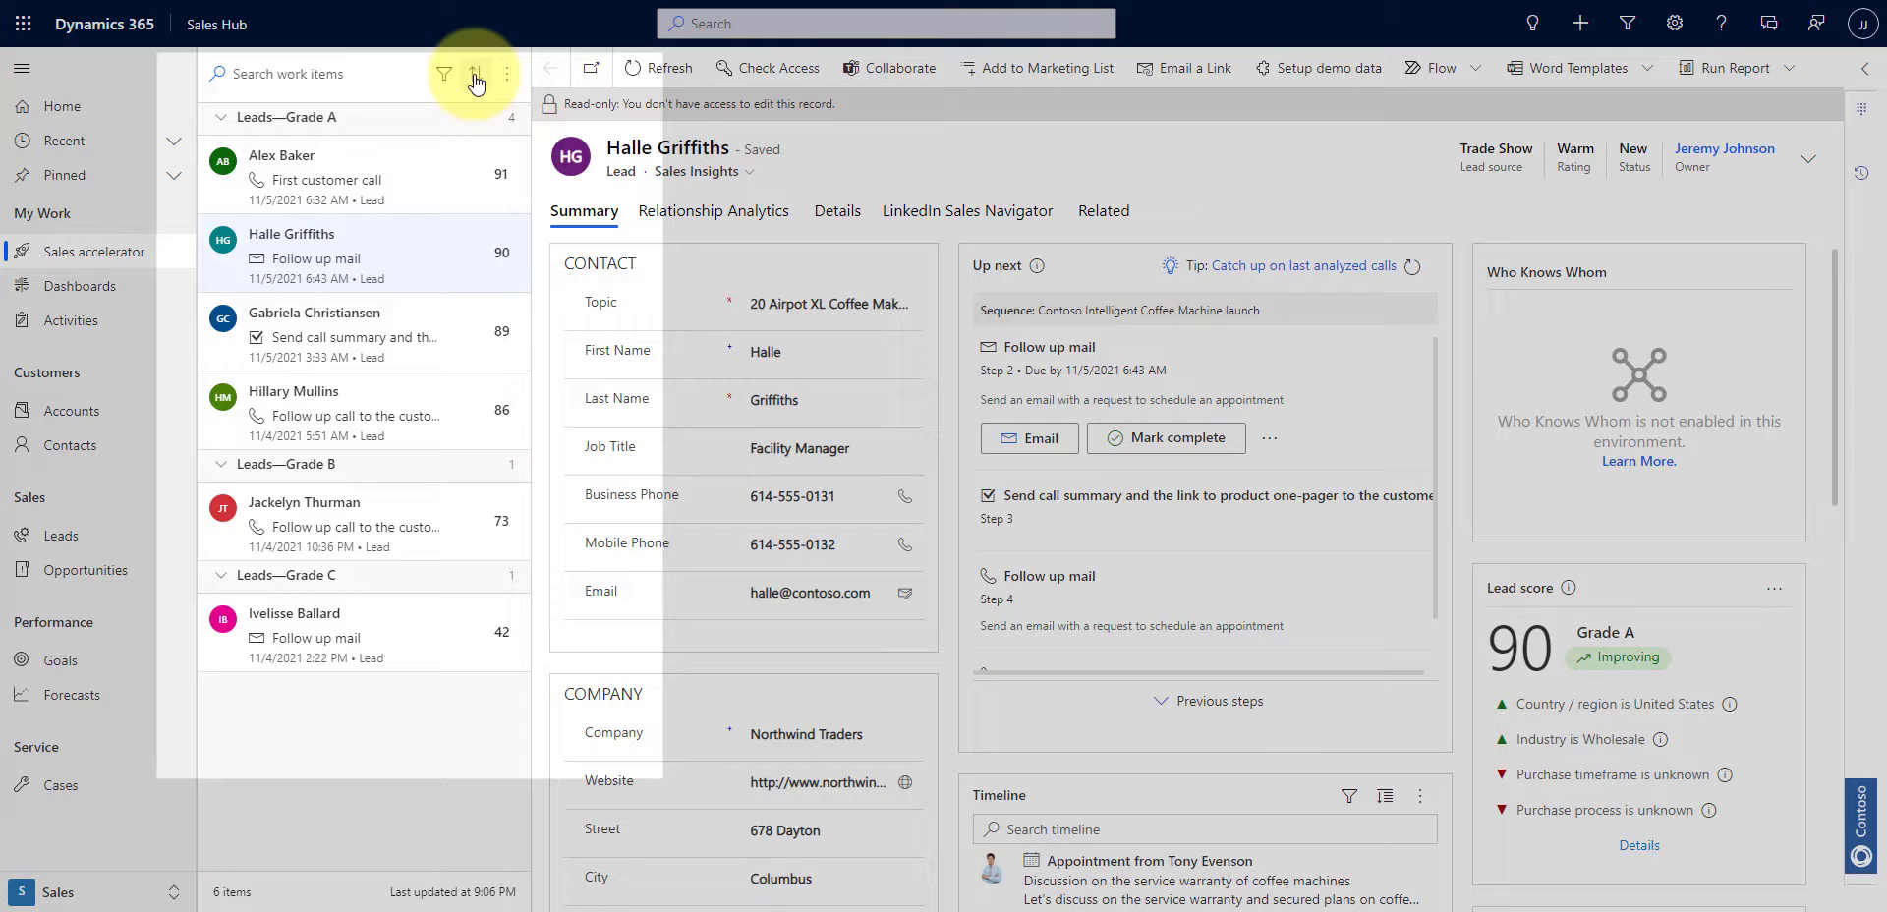
click(352, 175)
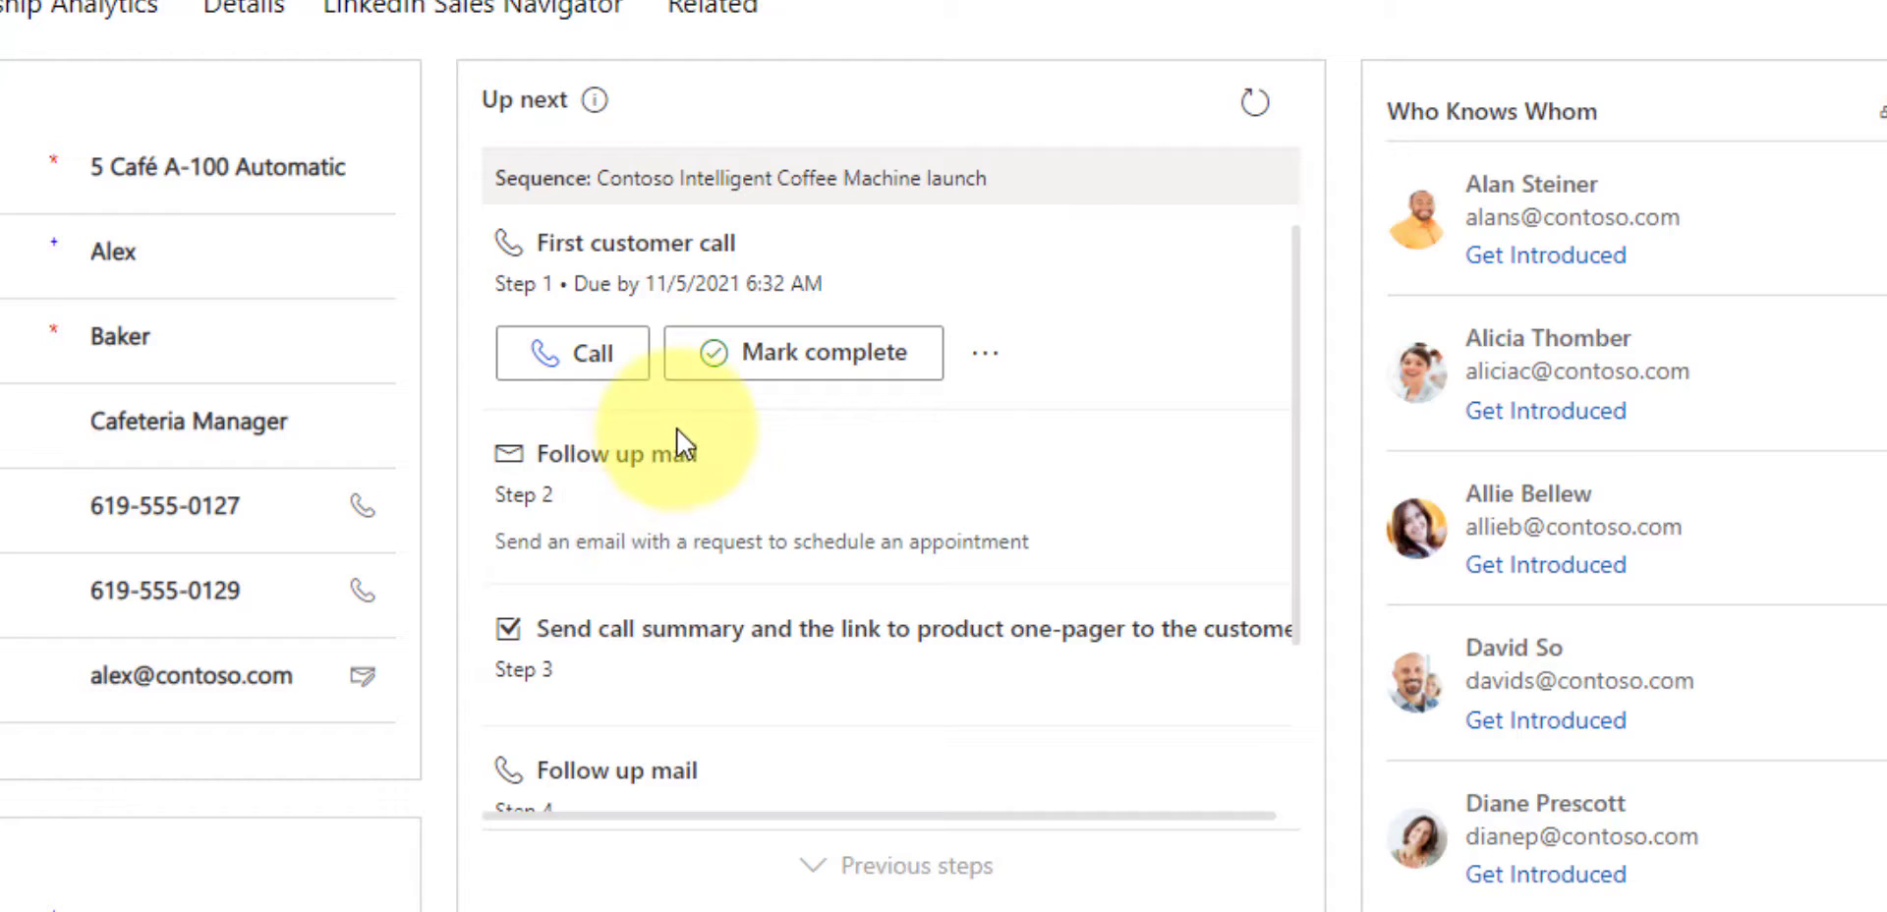
scroll(869, 614, down, 1)
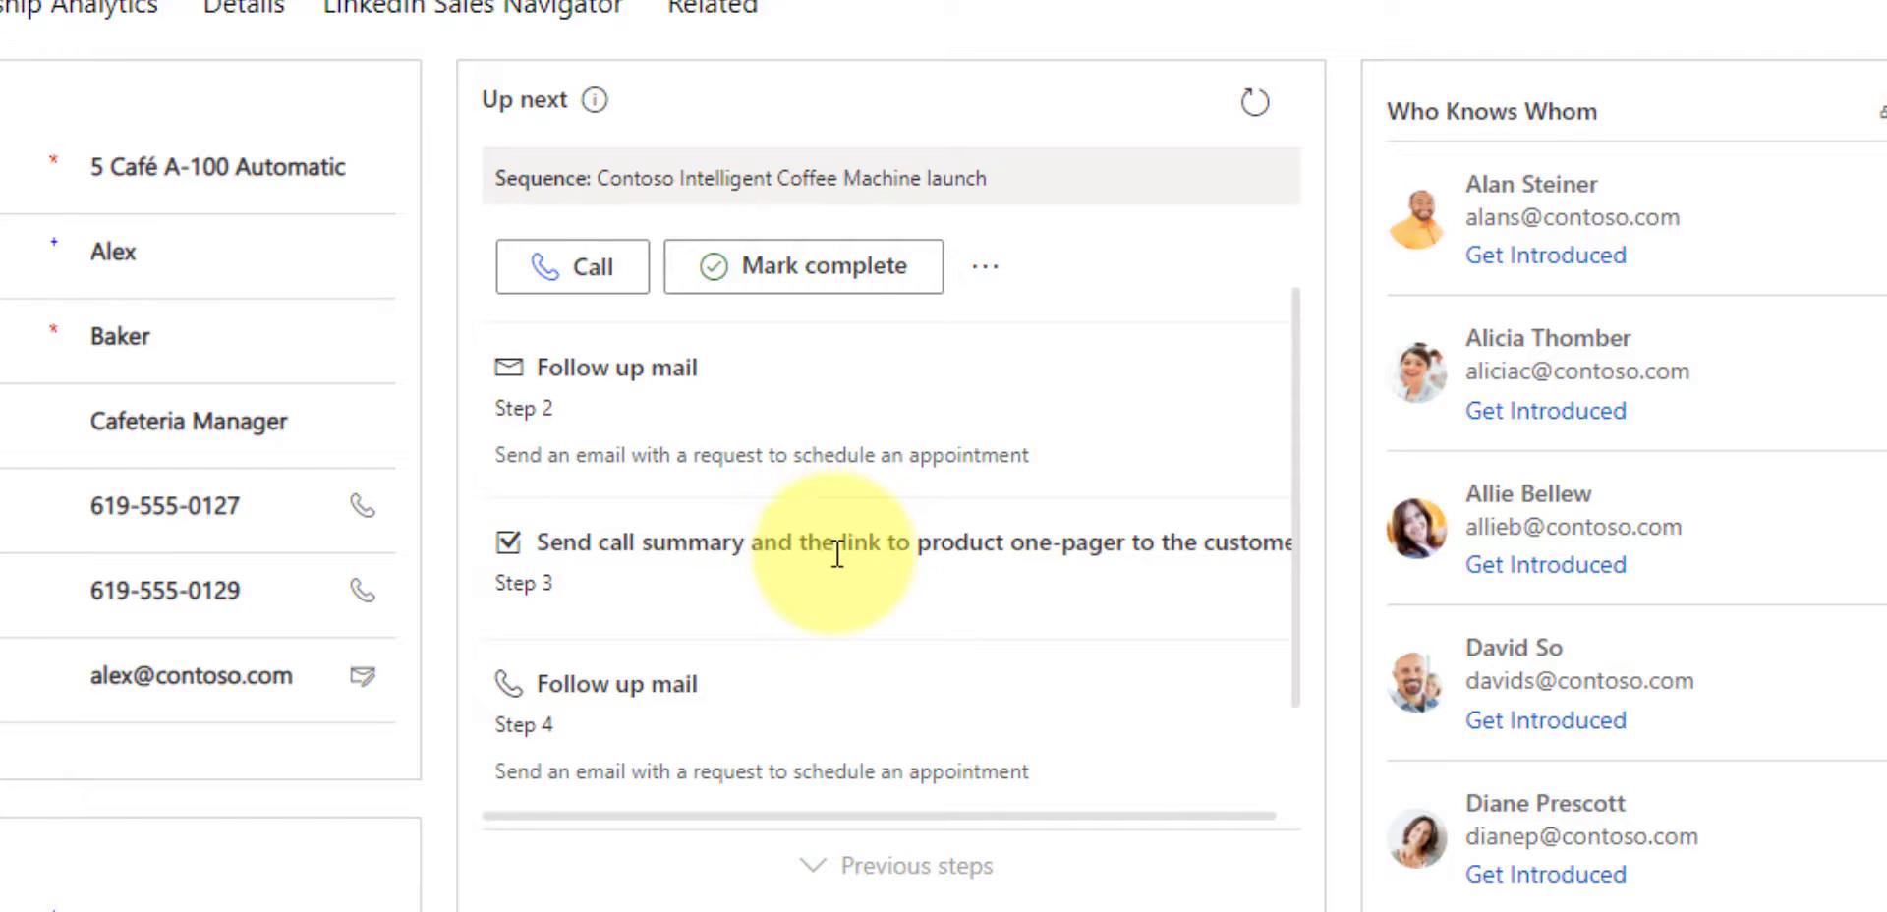
scroll(815, 545, up, 1)
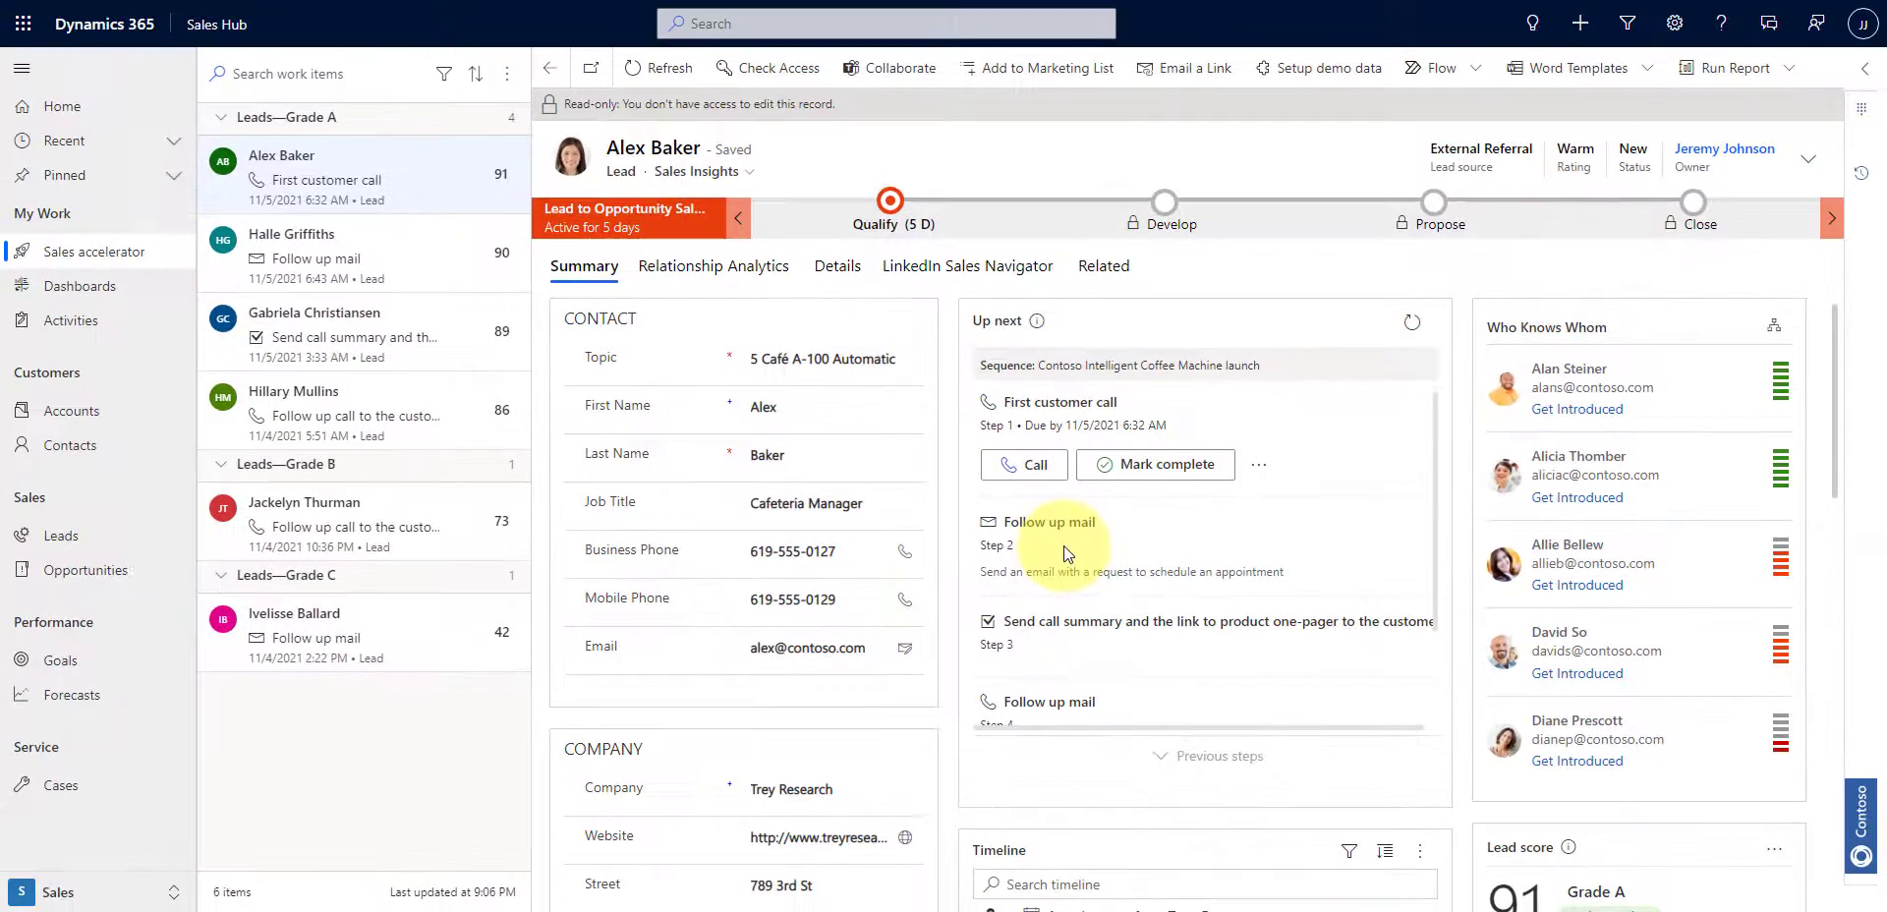
Make an 8-second call to the score-91 lead with notes, then open the score-90 lead.
click(1018, 465)
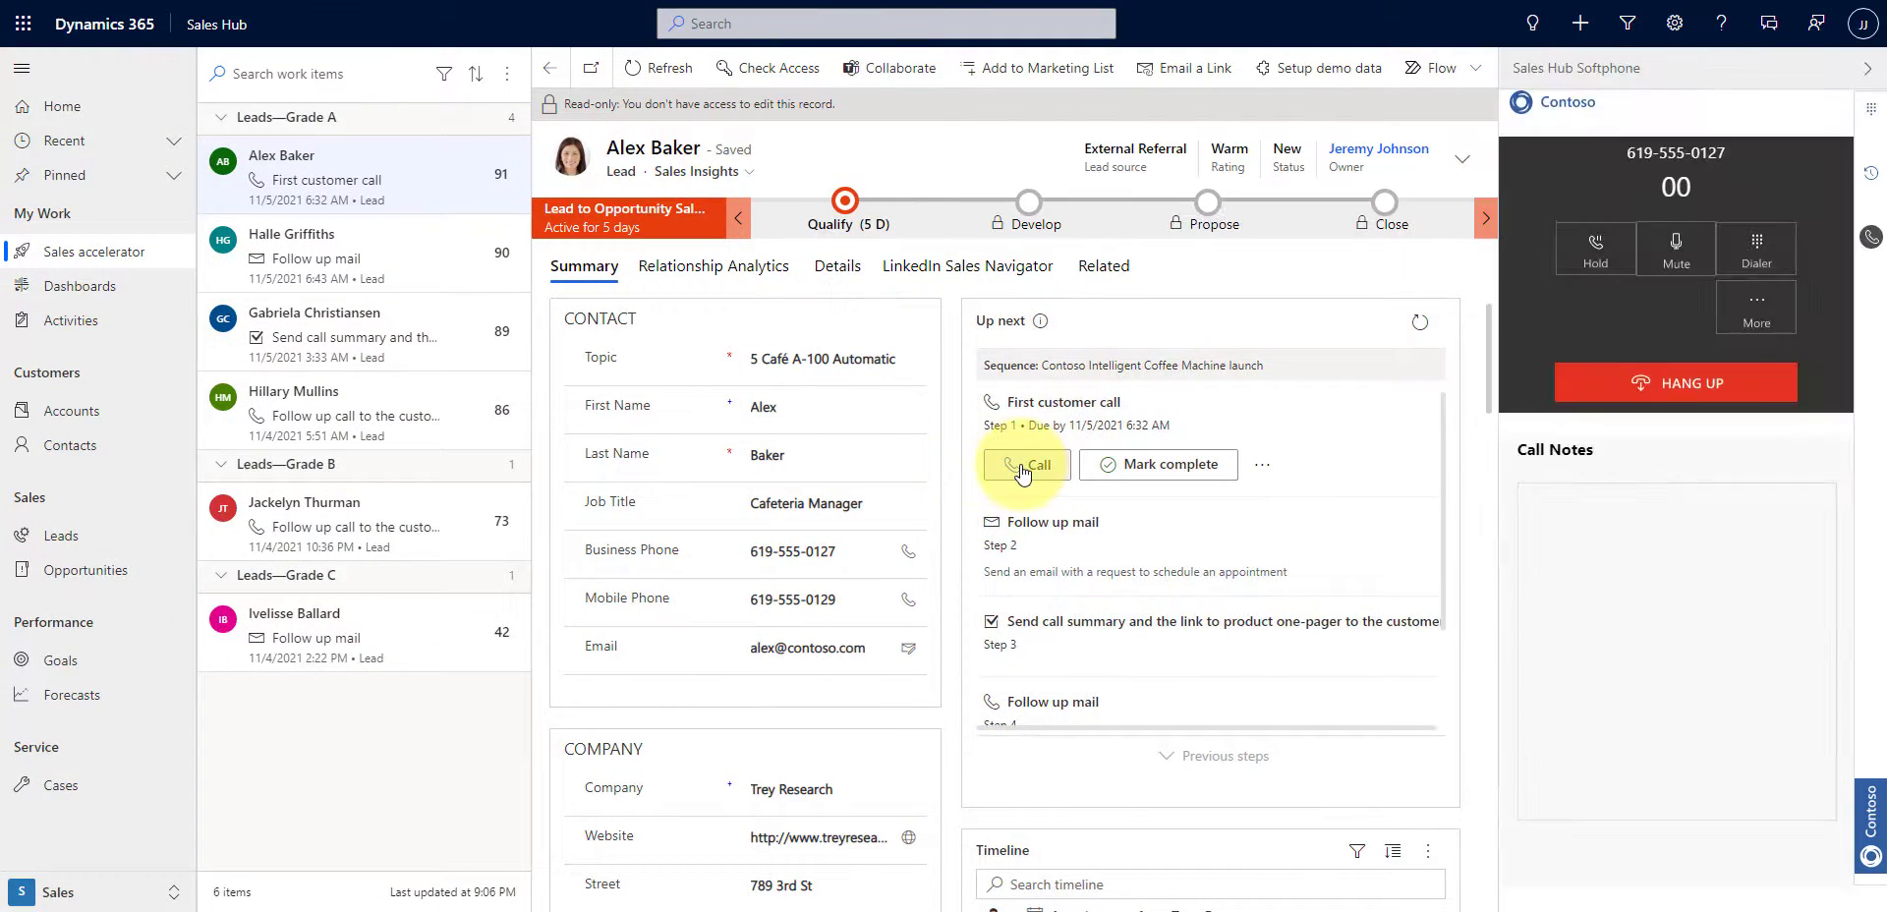
click(1658, 538)
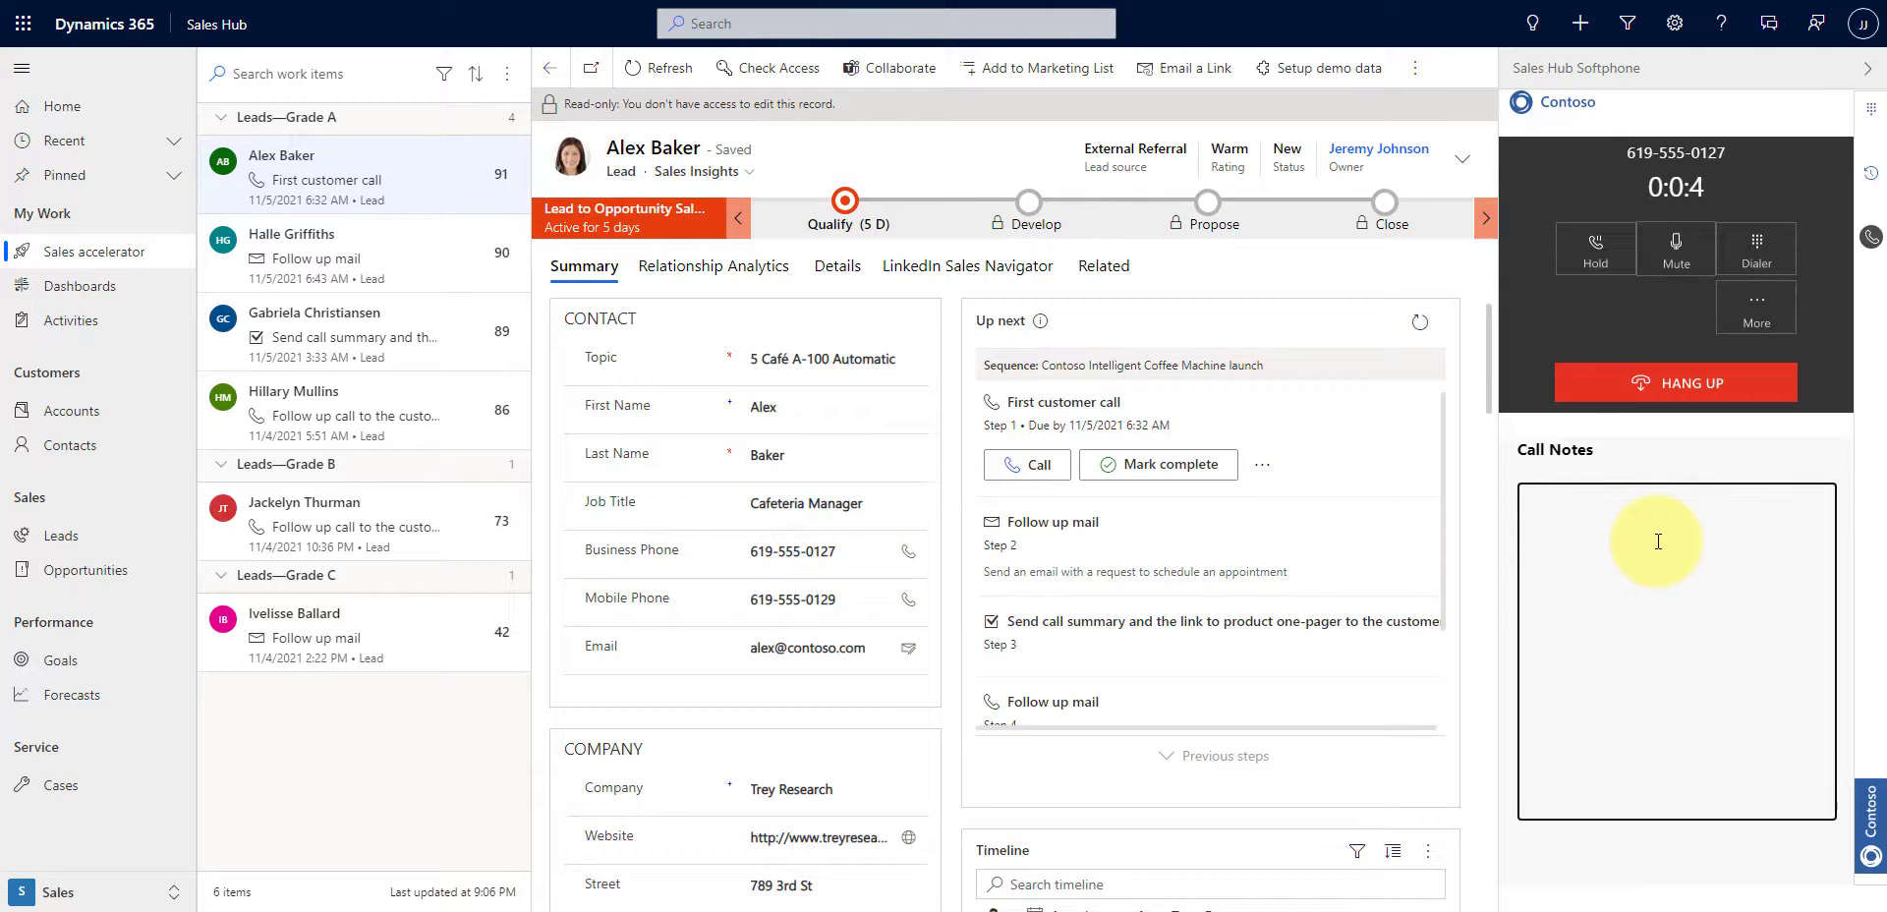
click(1710, 383)
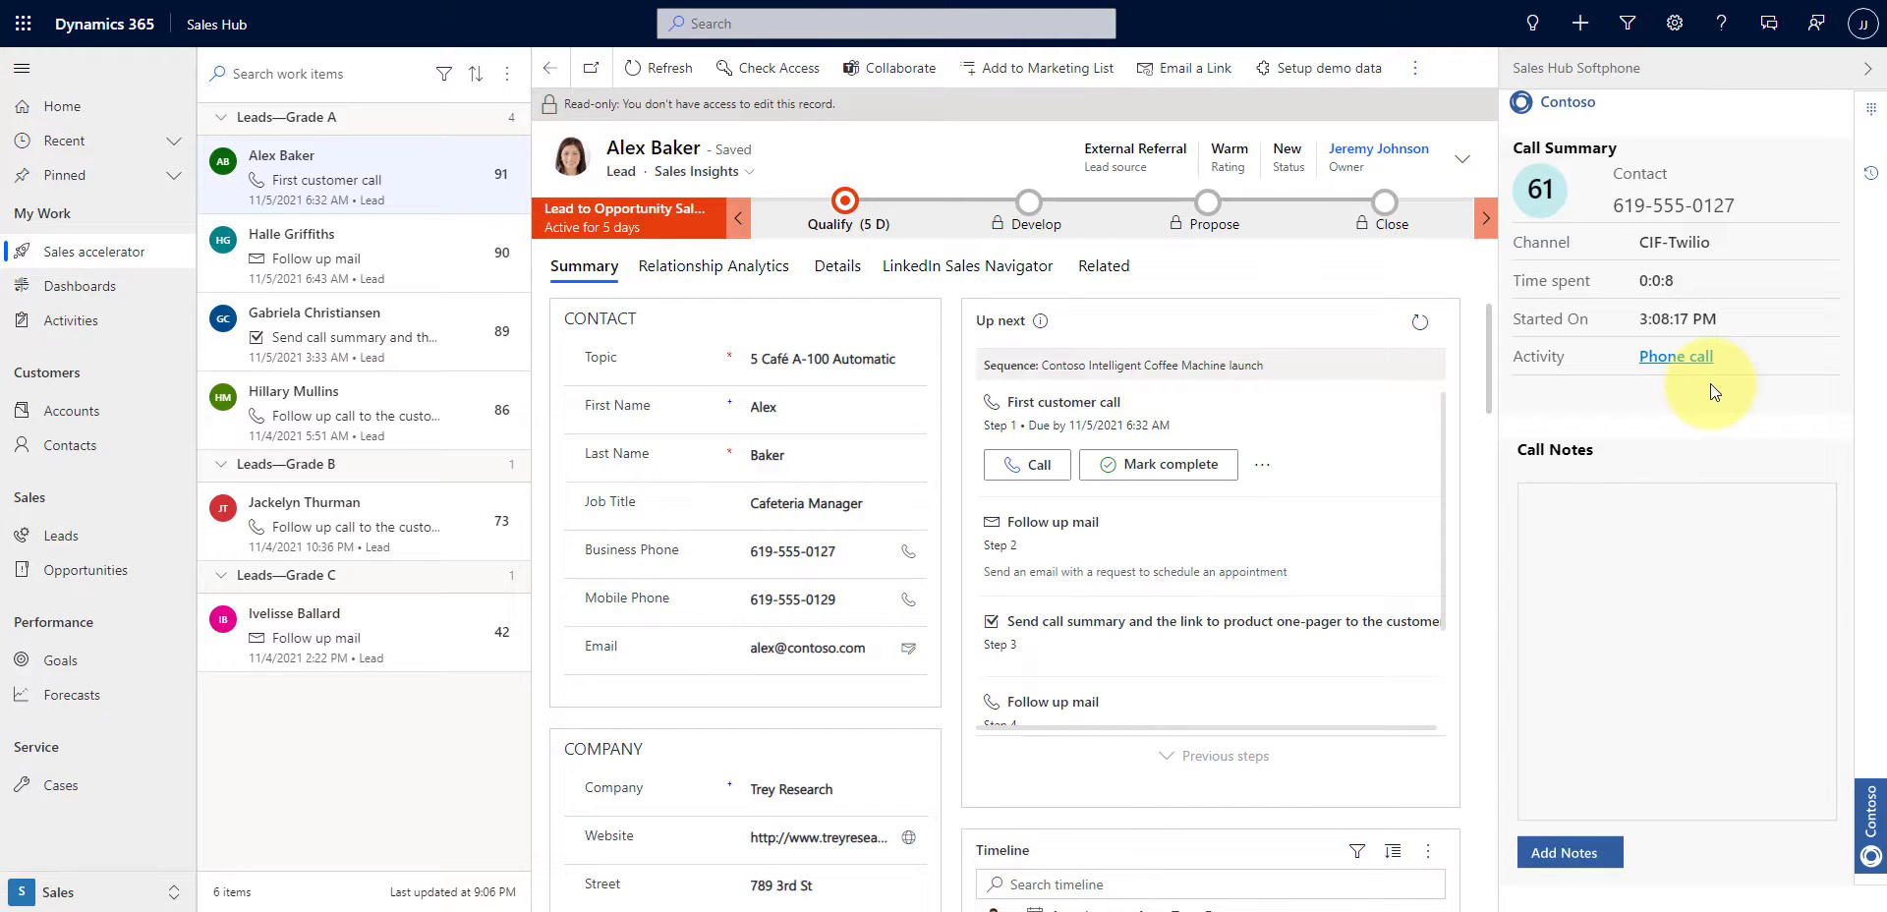
click(322, 263)
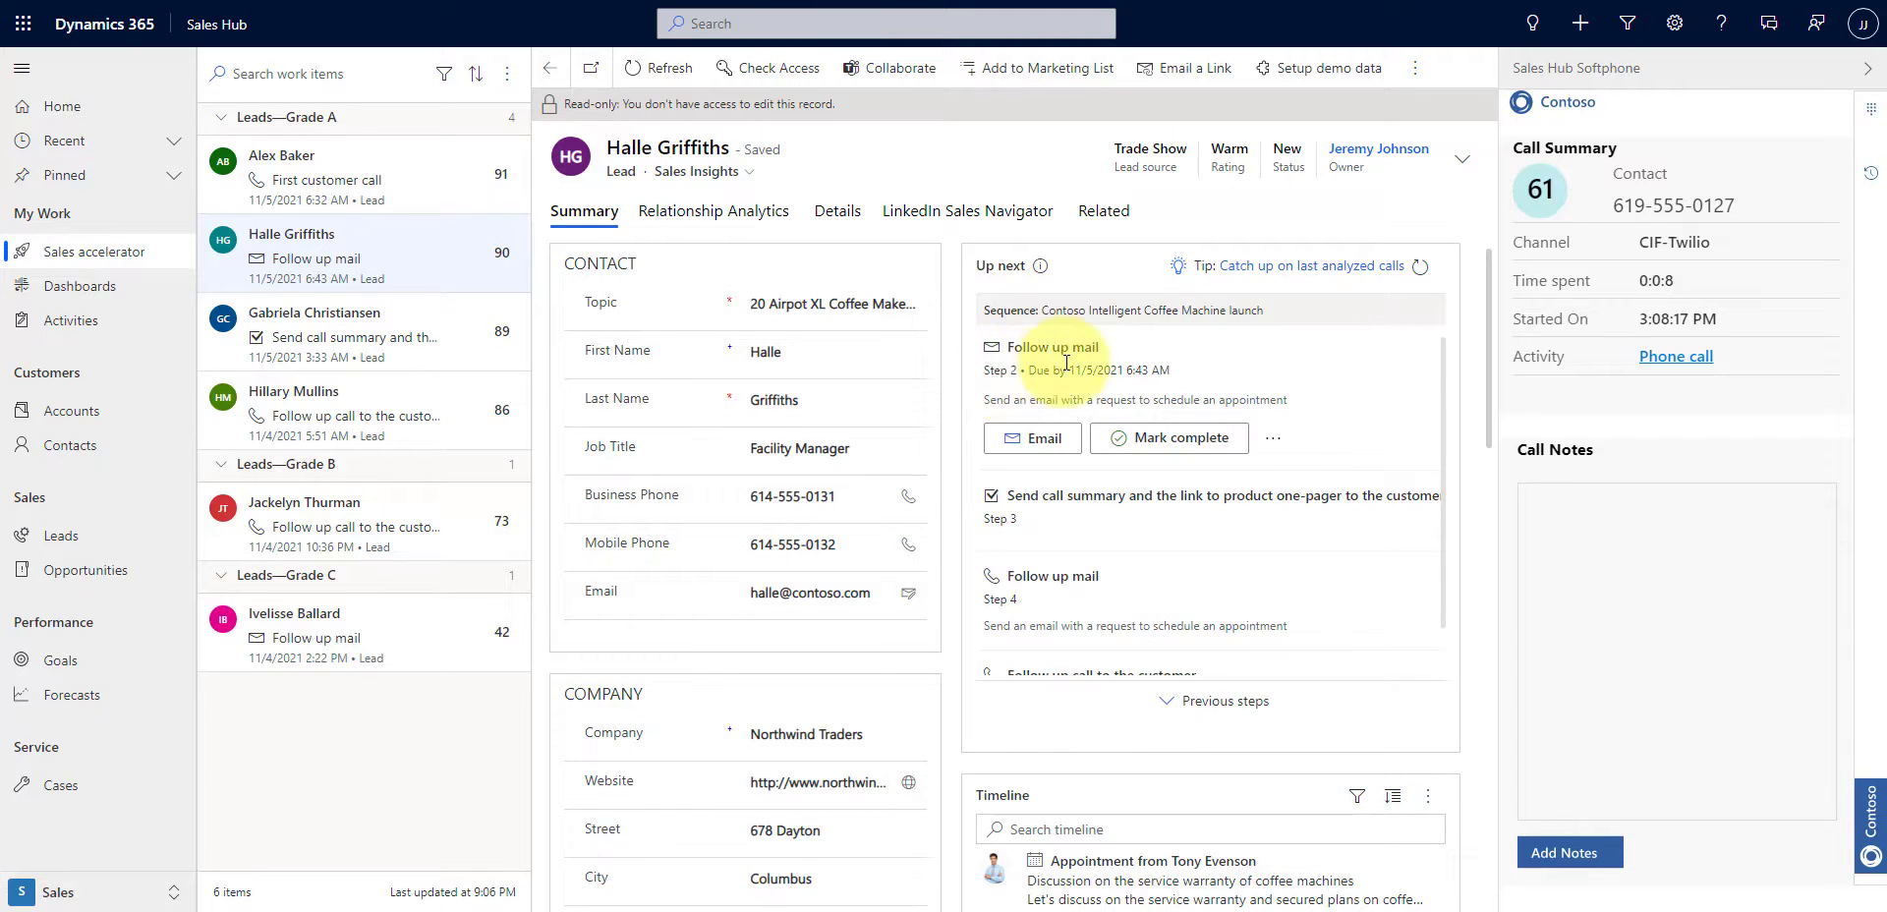
Open the last analyzed call's summary and expand the rep's talk ratio and speaking-speed statistics.
click(1379, 267)
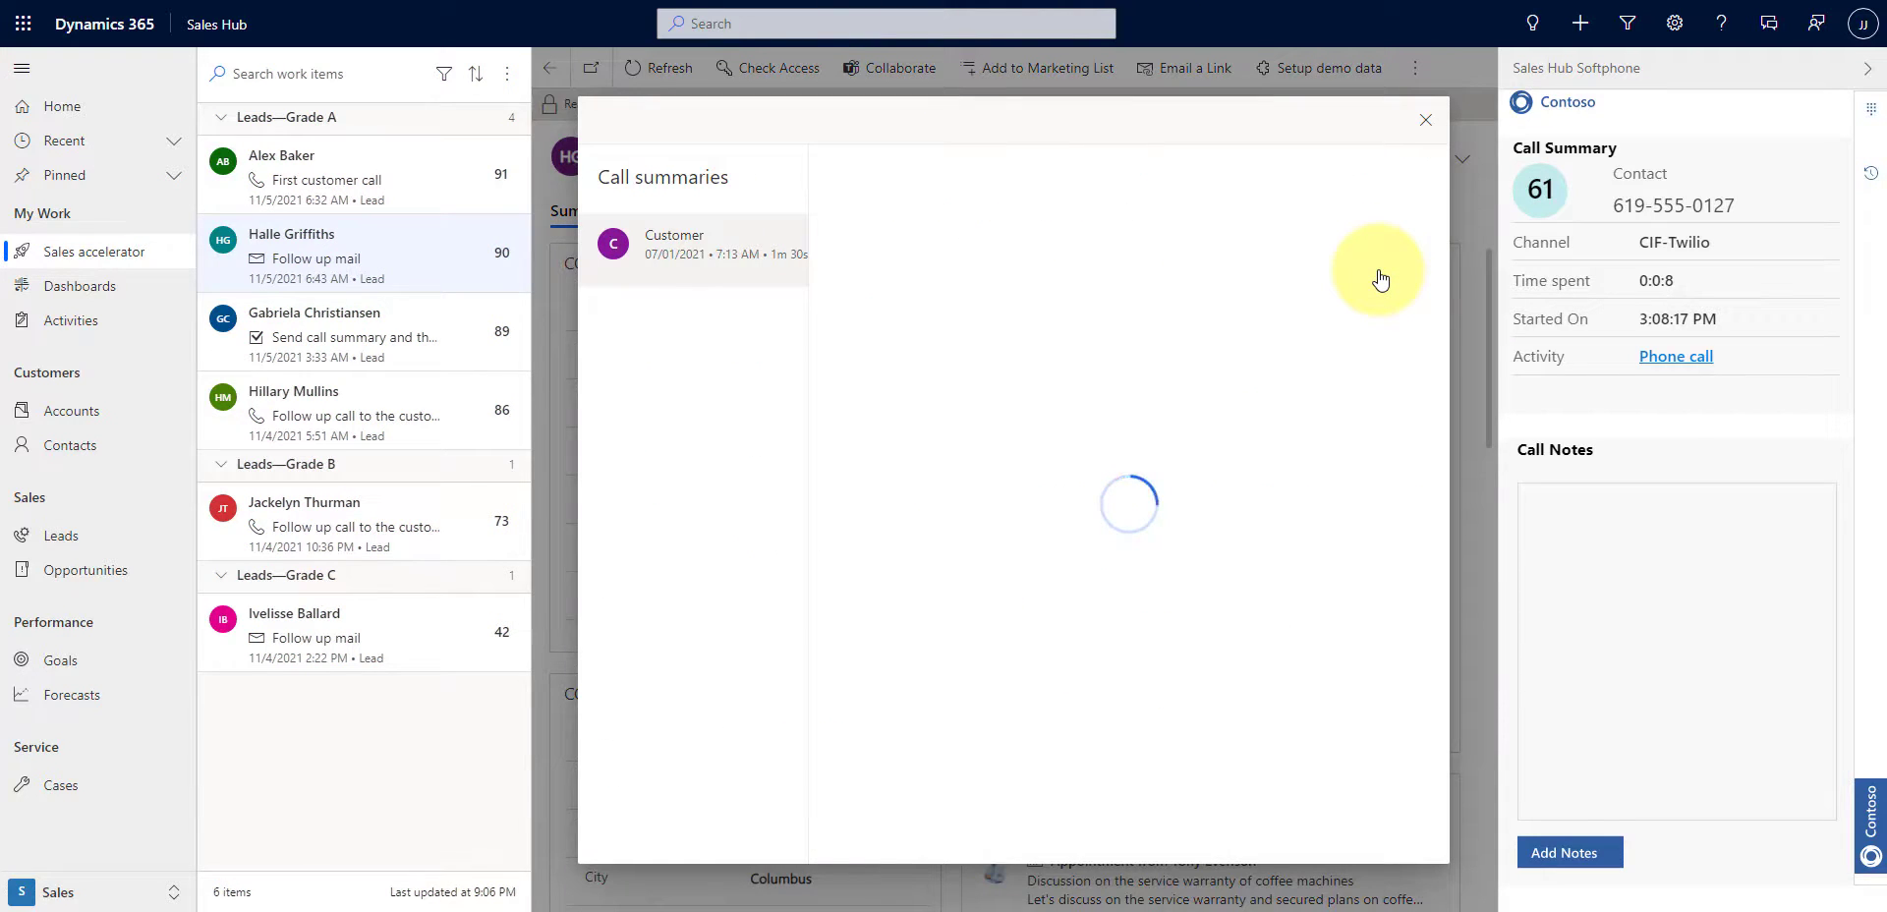
click(1866, 68)
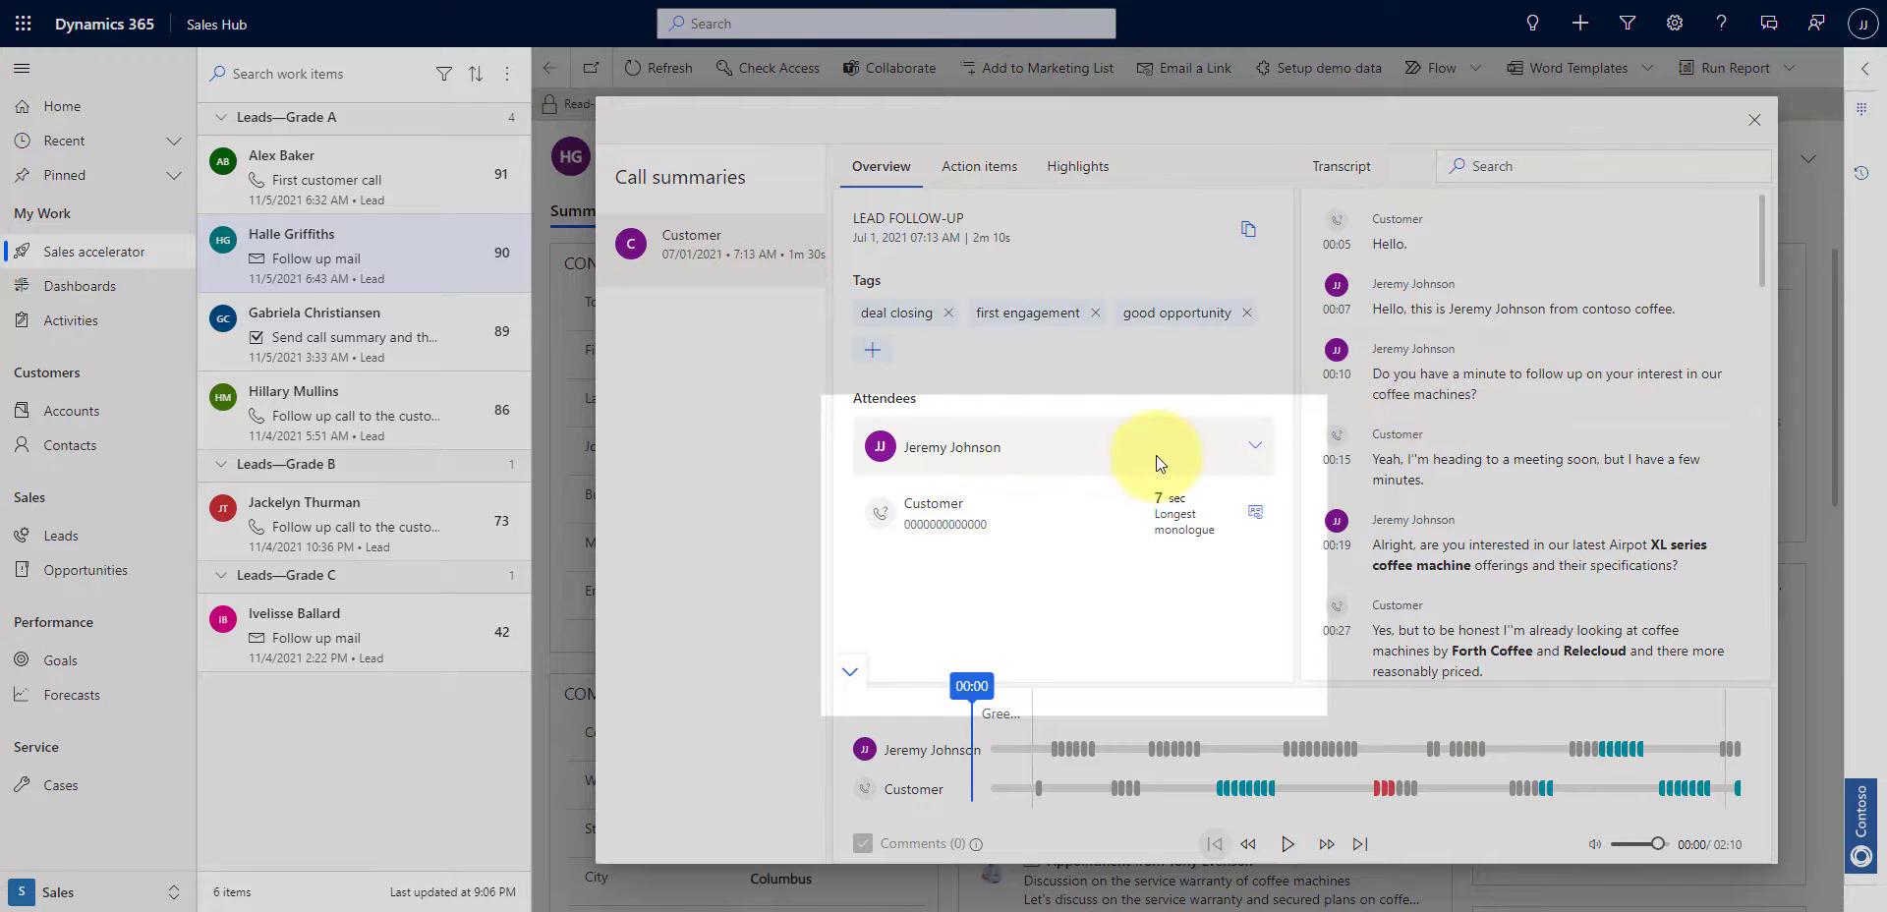
click(1254, 447)
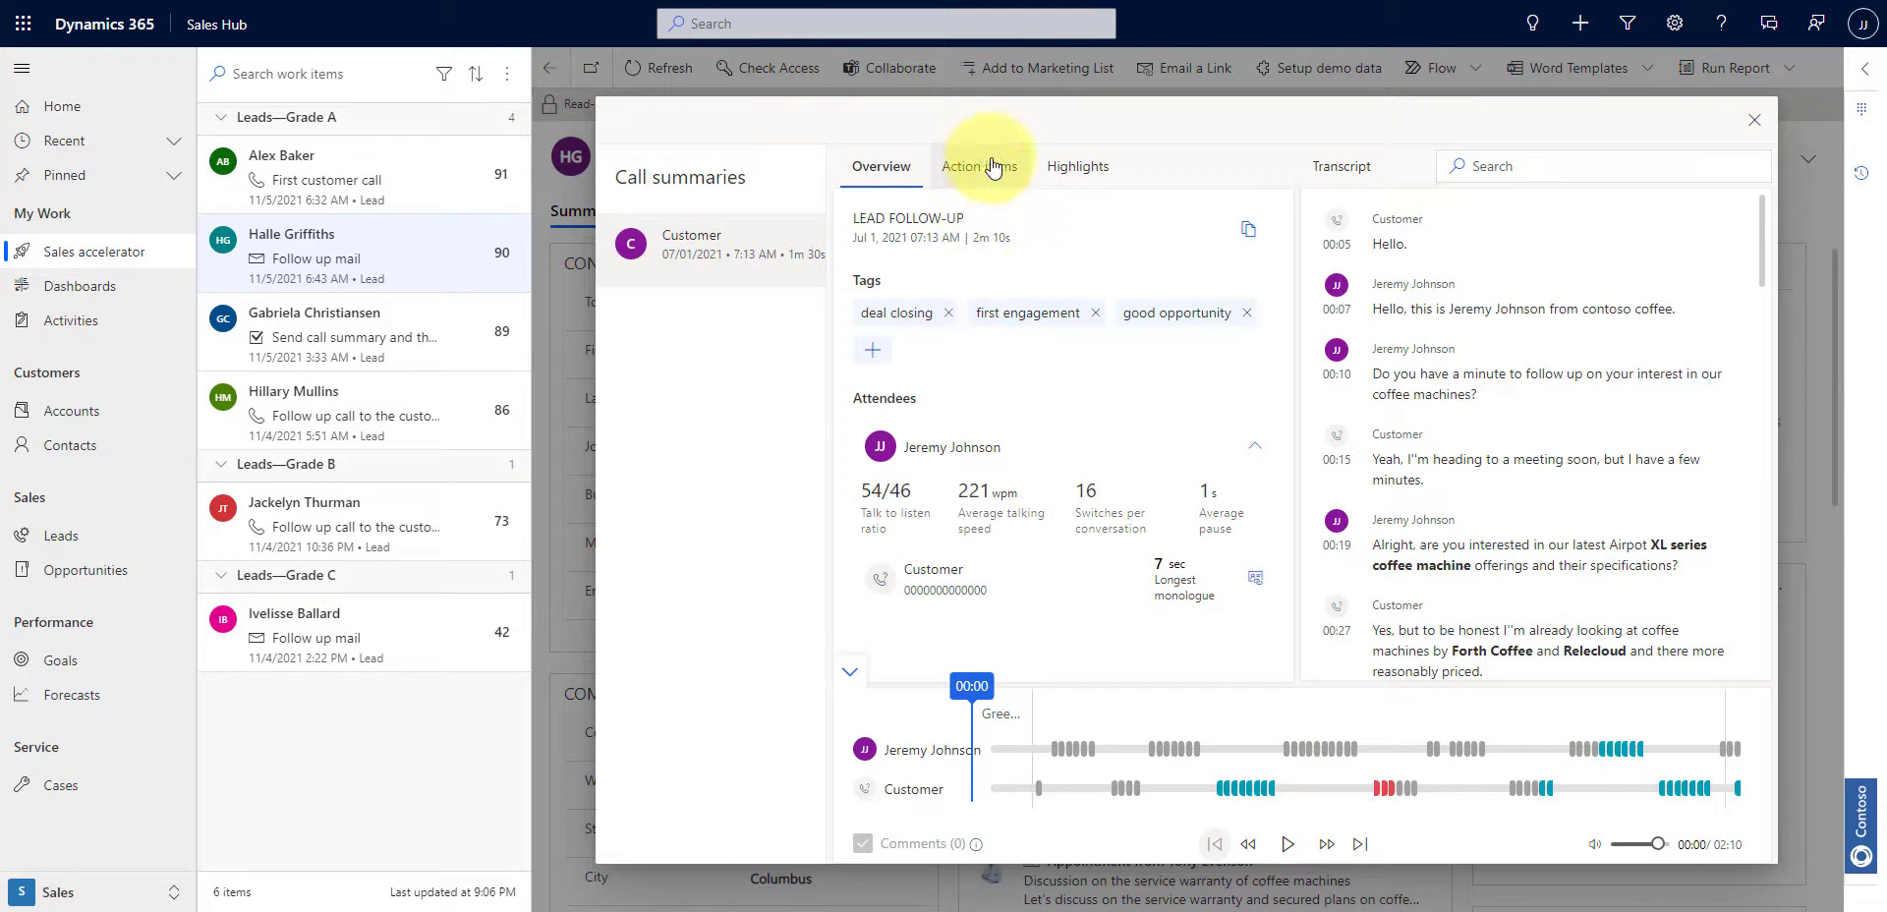
Review the call's action items and suggested follow-up email, then its highlights such as competitors and prices.
click(992, 167)
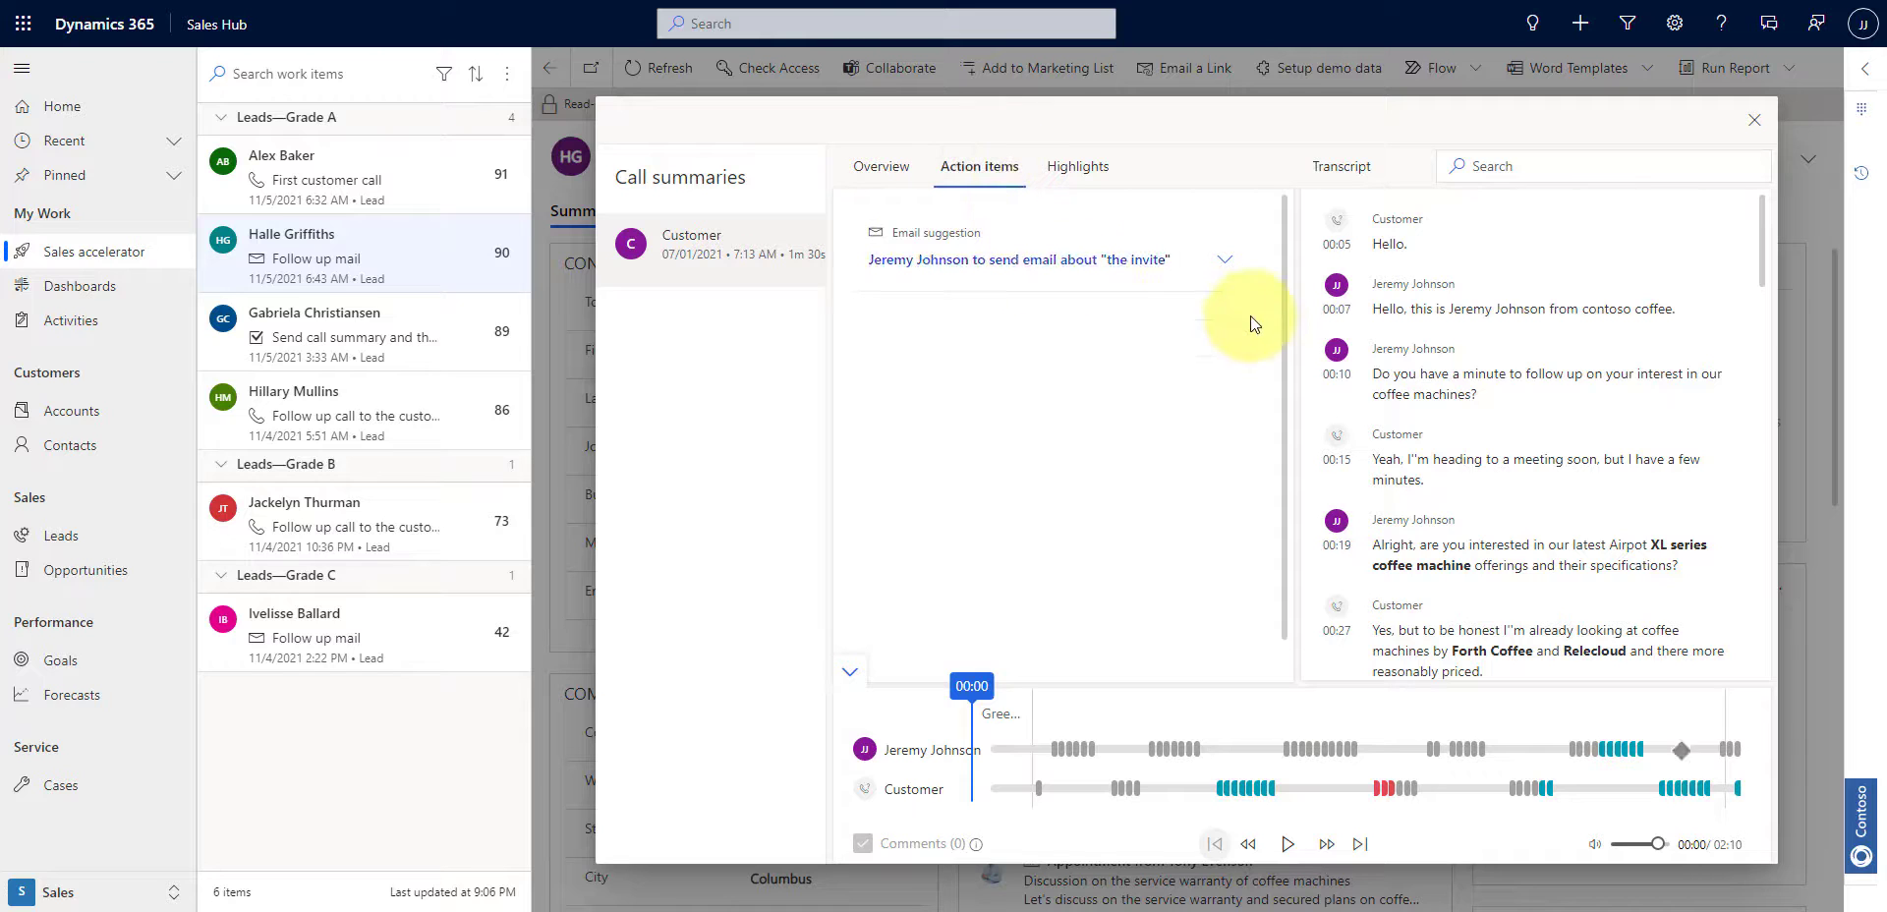
click(1159, 259)
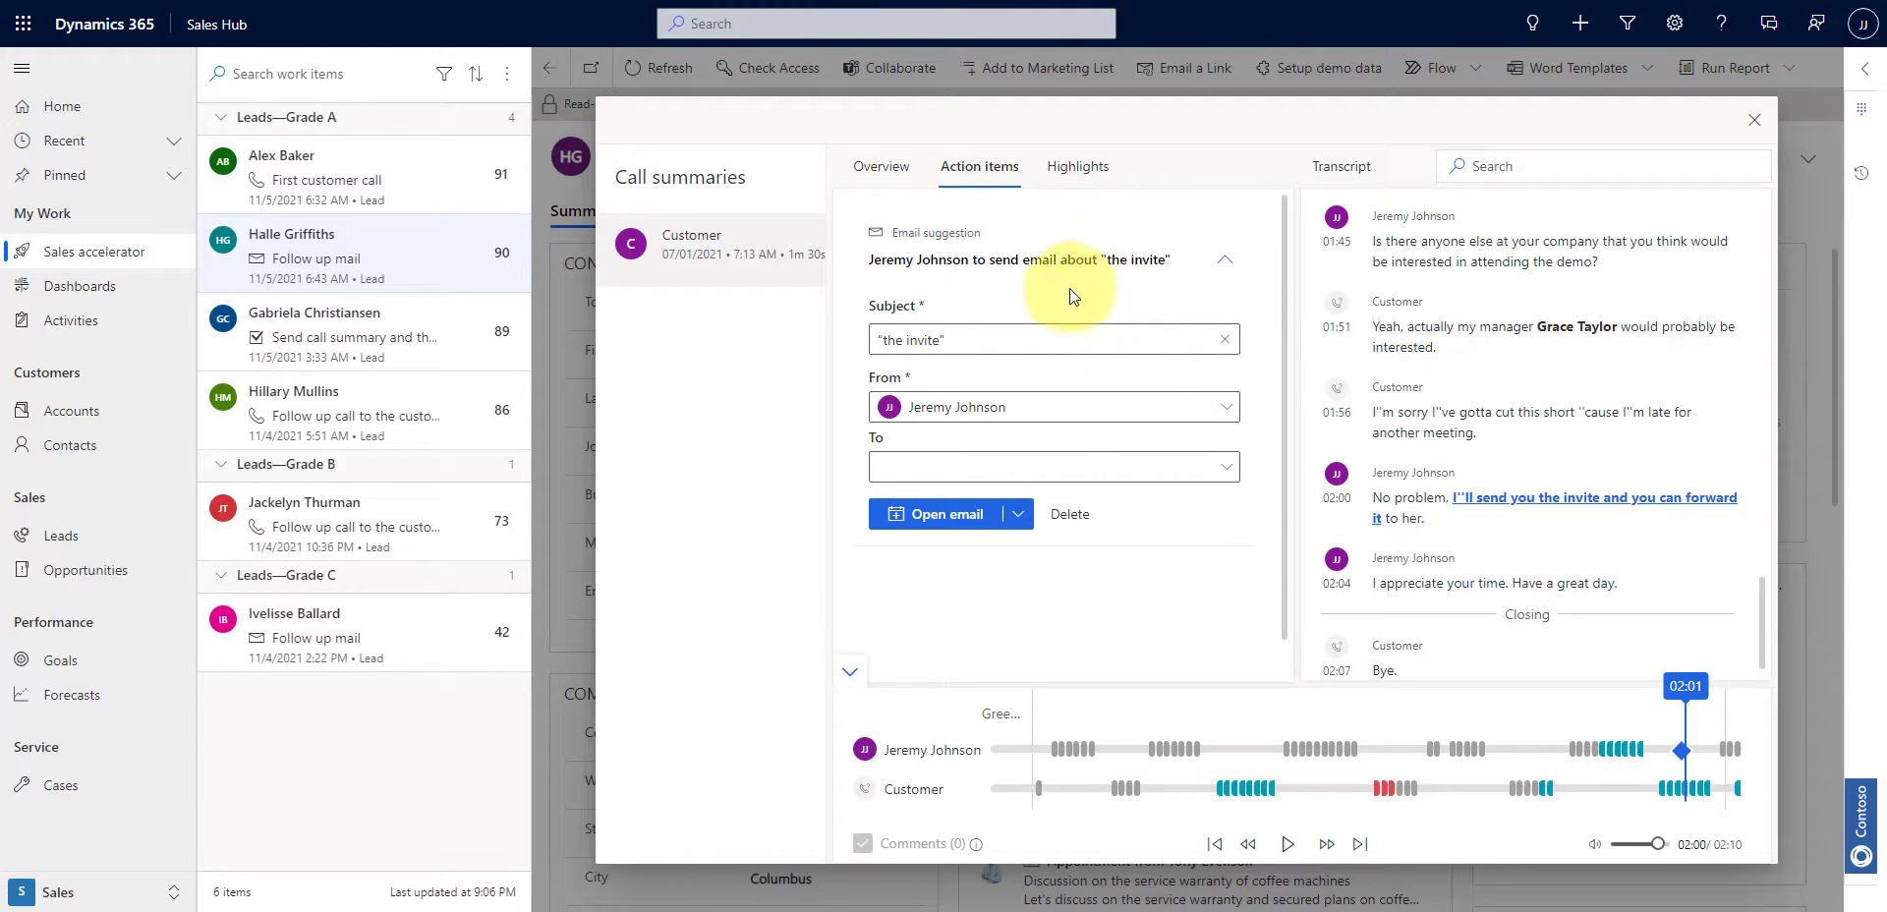
click(1088, 182)
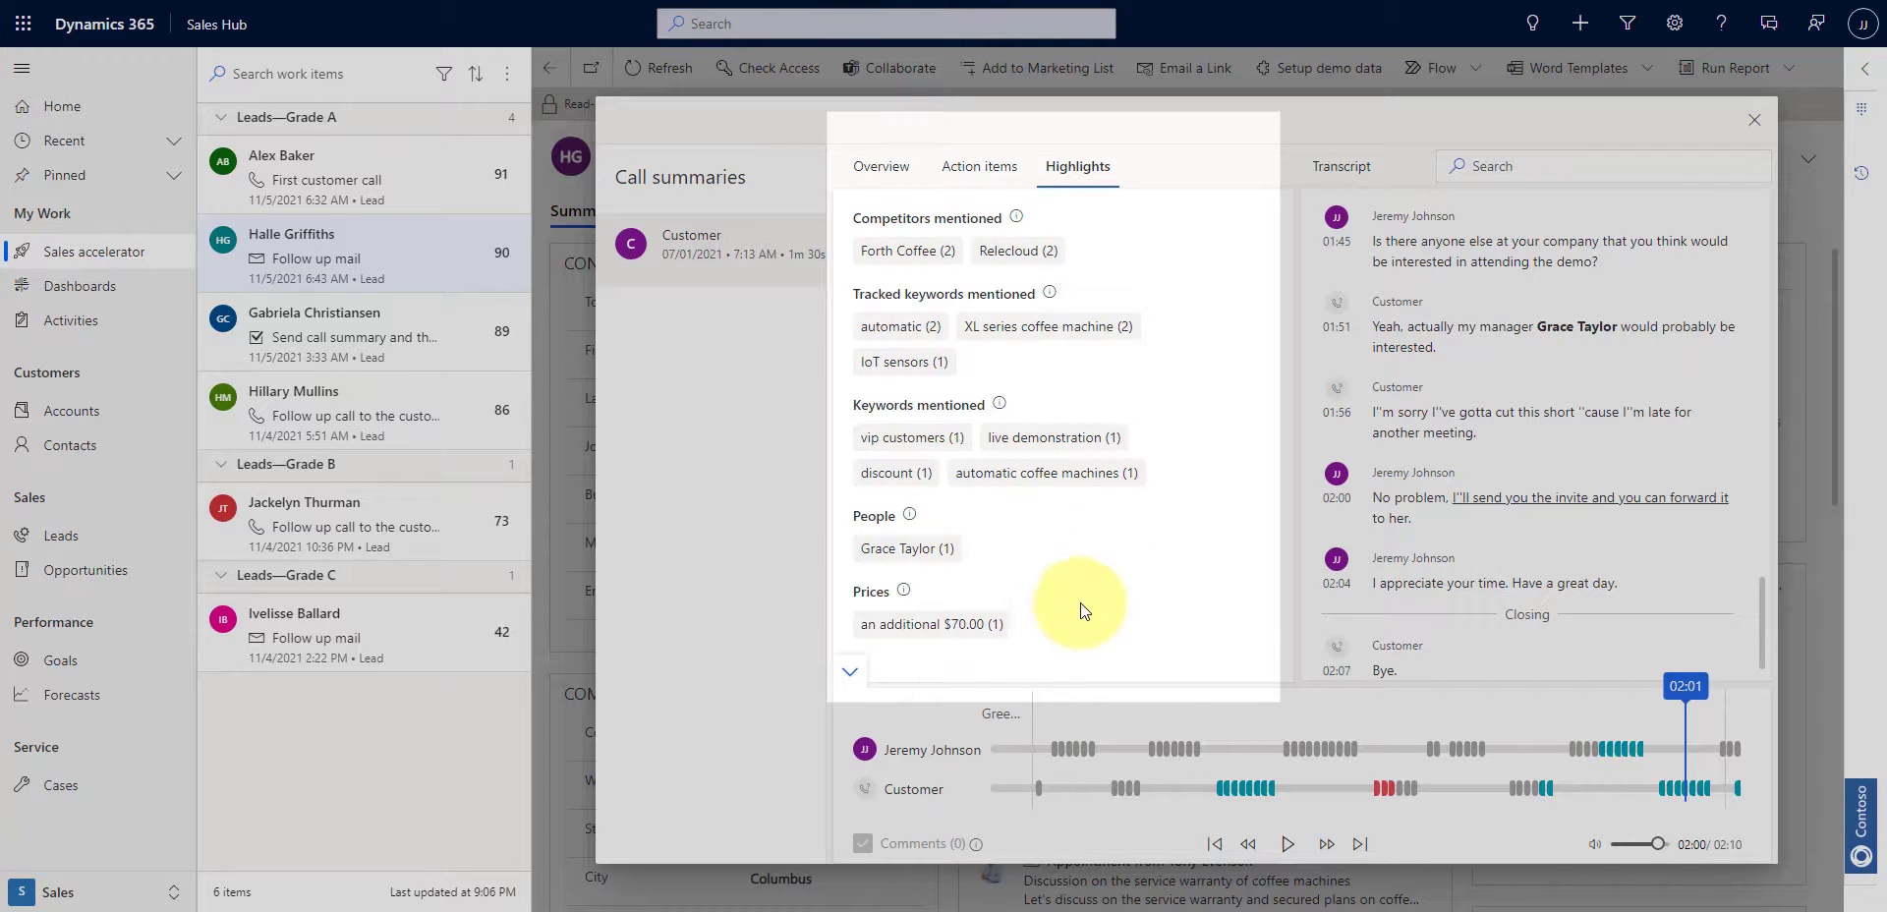
Close the Call summaries window to return to the score-90 lead's Summary page.
click(1754, 135)
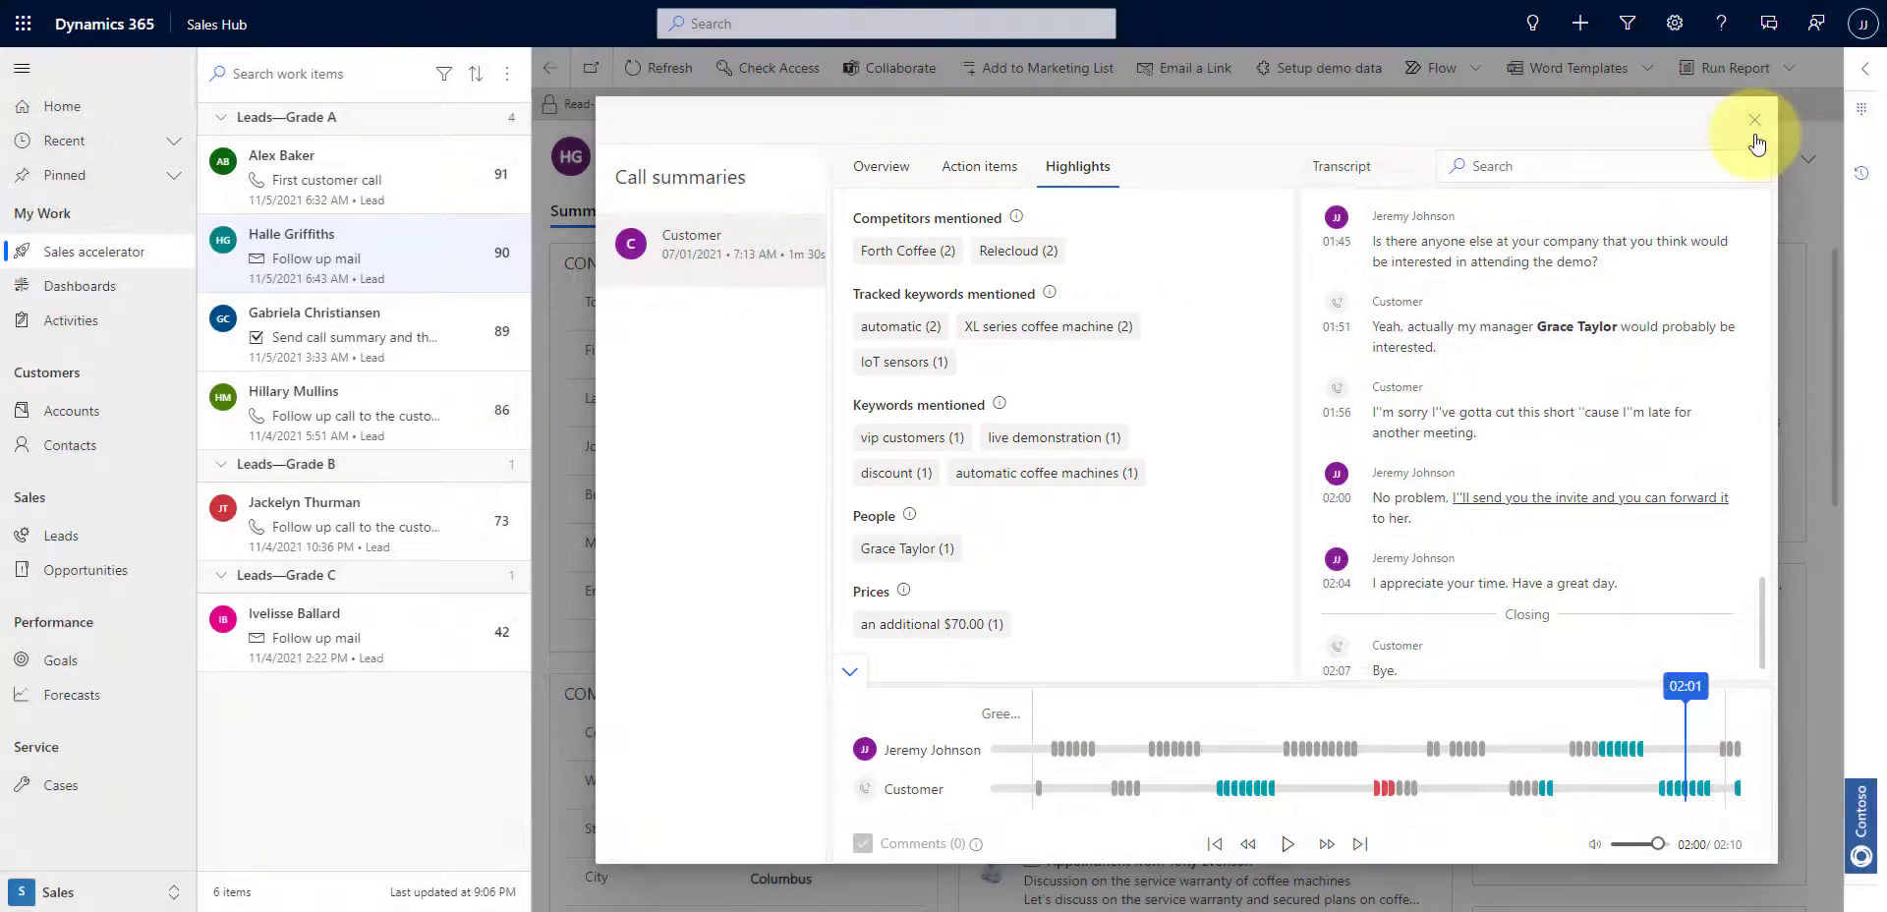